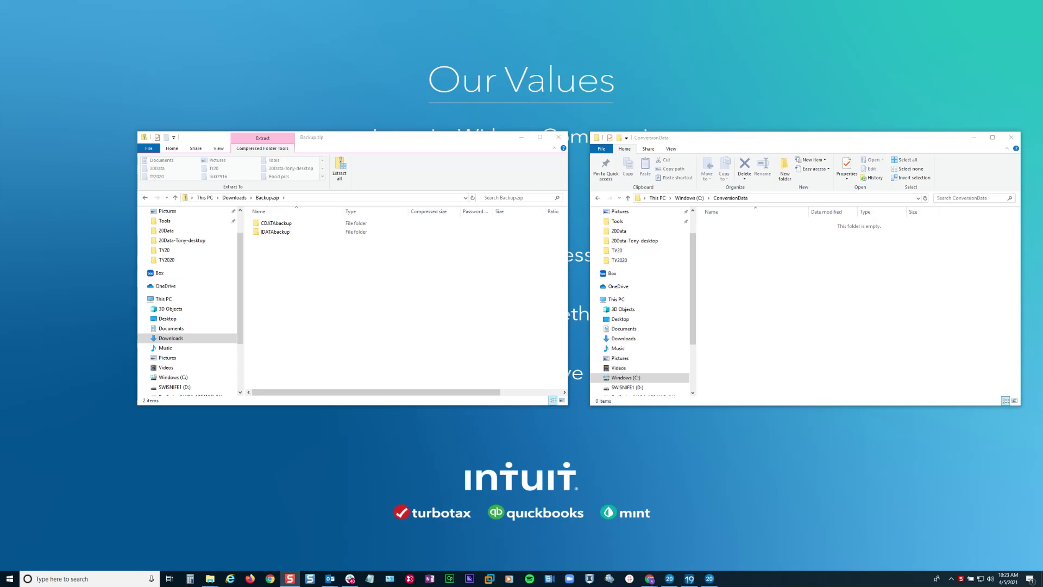
- Open IDATAbackup inside Backup.zip to list its 26 data items, and dismiss the Outlook reminder
drag(380, 137, 338, 137)
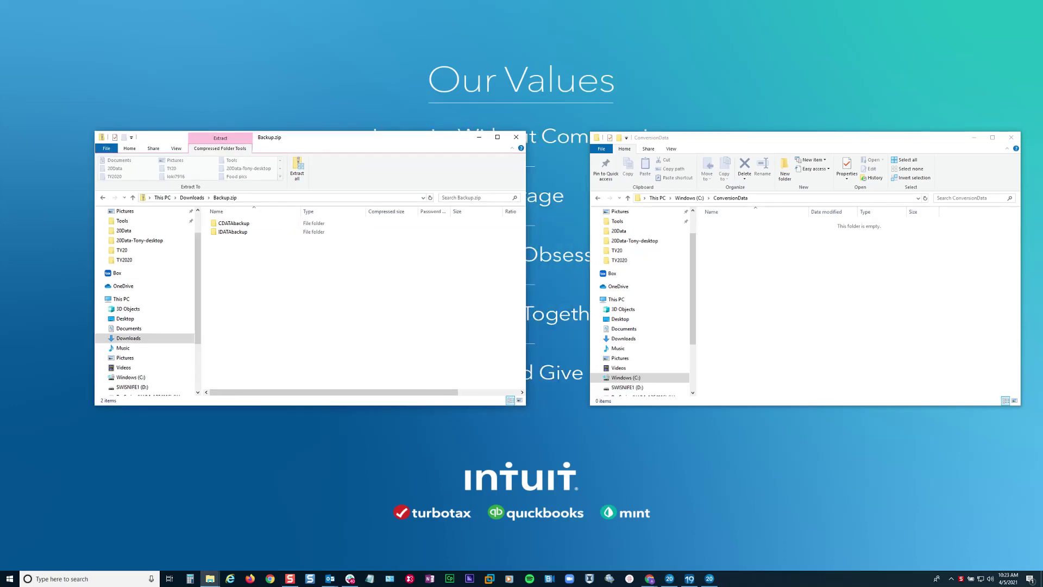
drag(761, 137, 733, 137)
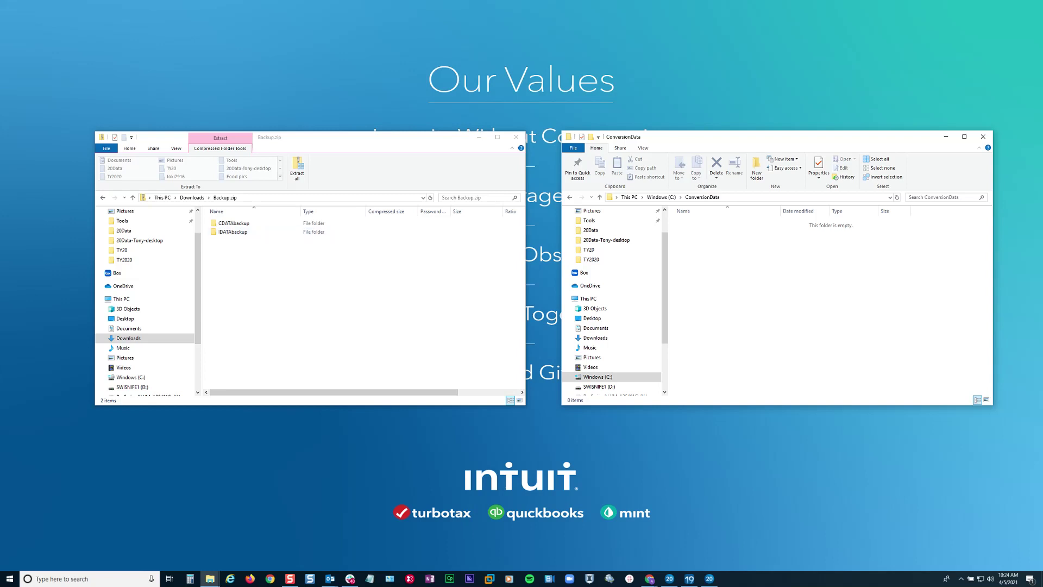
click(234, 224)
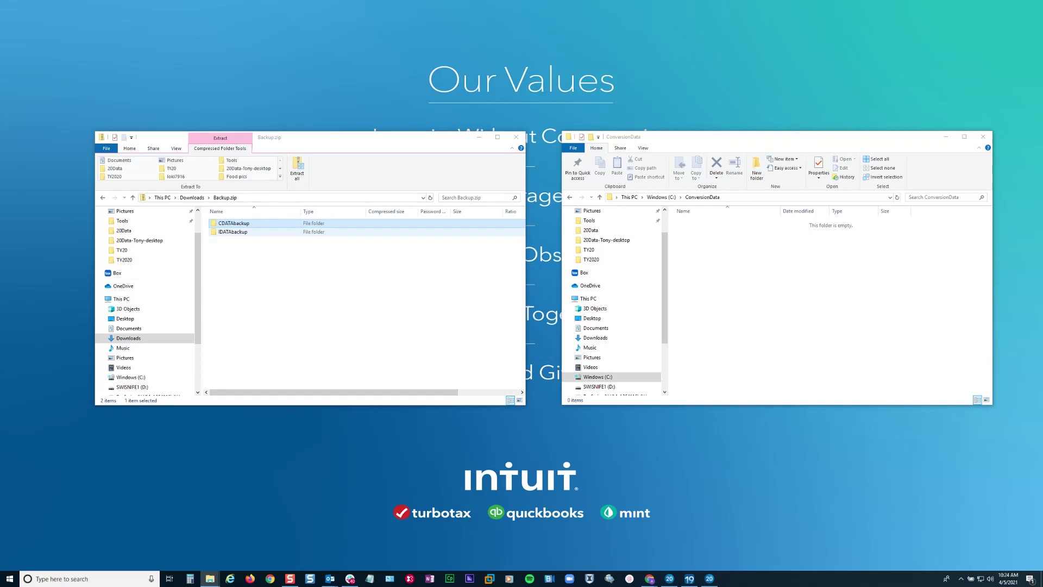
shift+click(233, 232)
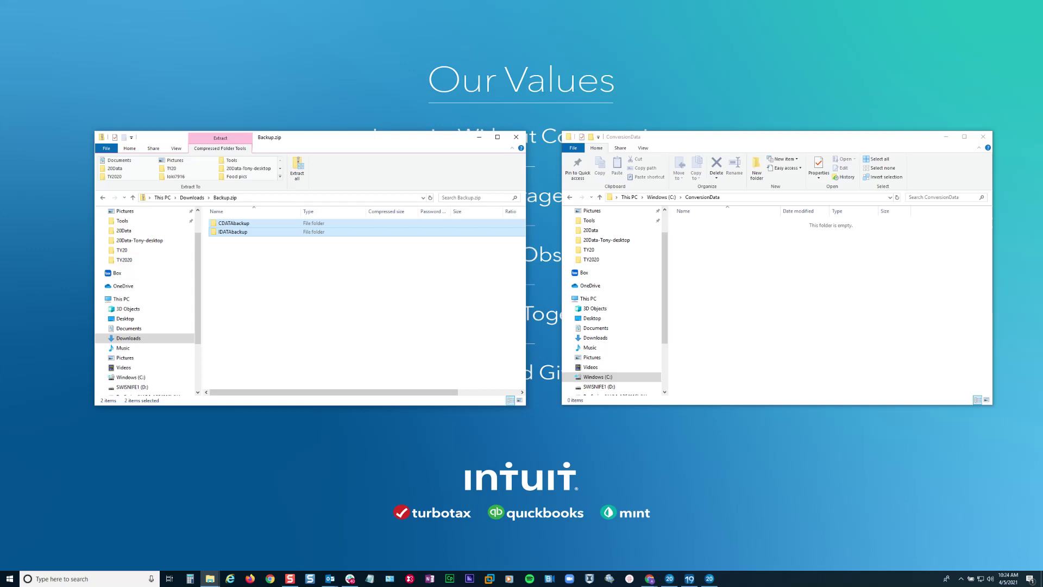
click(232, 232)
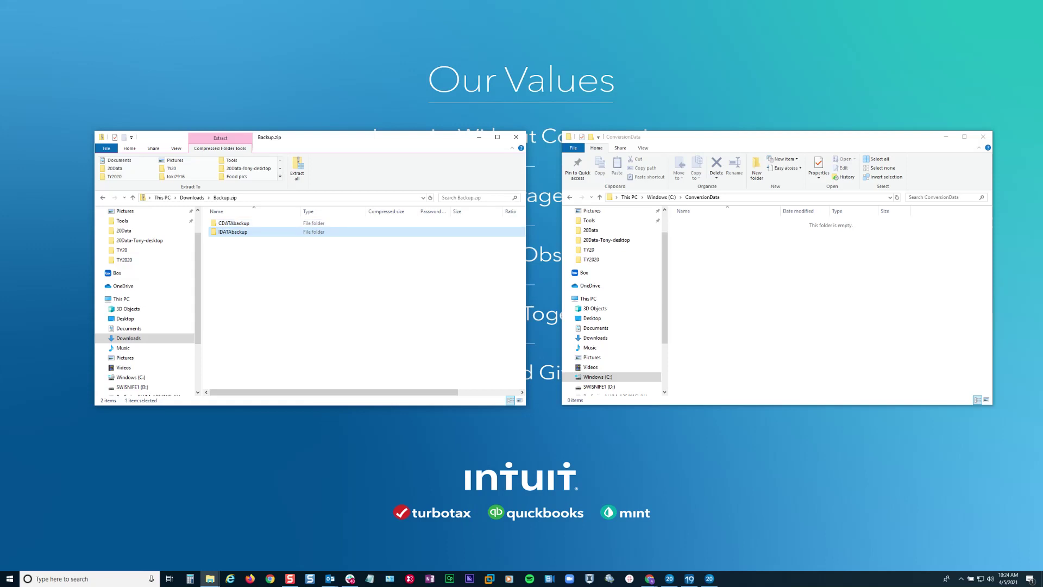
double_click(233, 231)
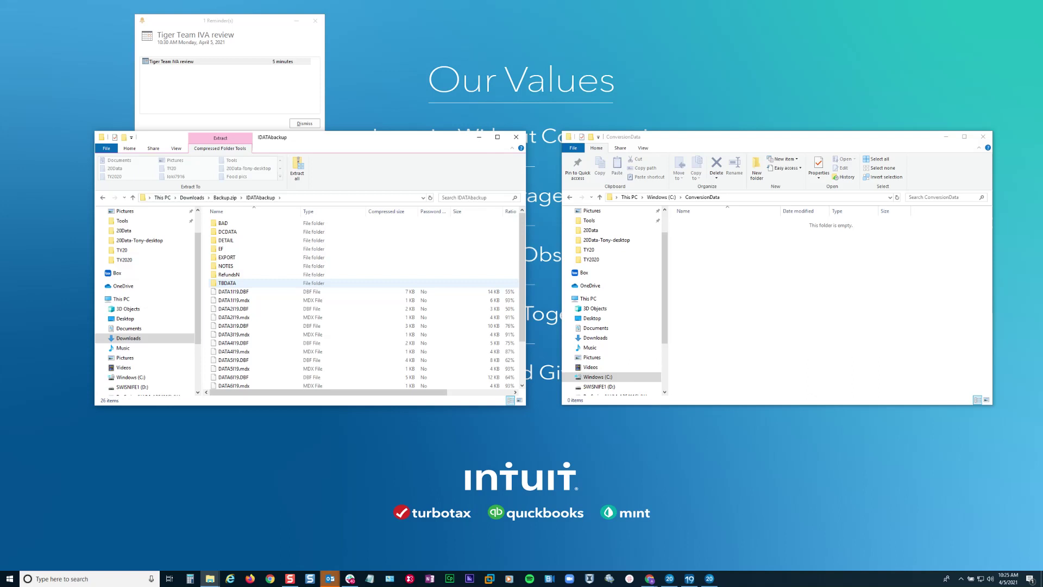
click(305, 123)
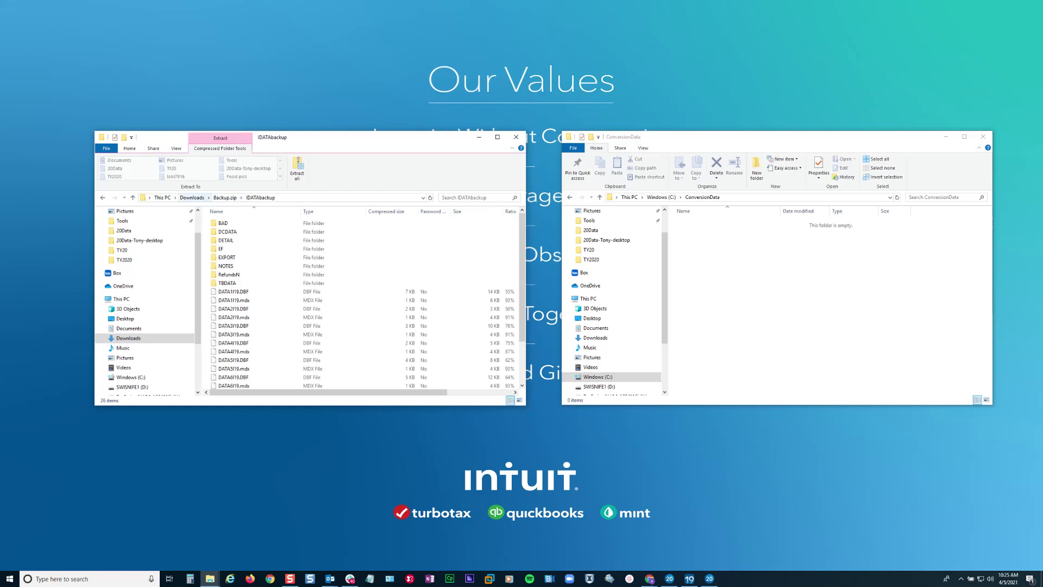
- Extract all of Backup.zip into the suggested Downloads\Backup folder and enlarge the ConversionData window
click(192, 197)
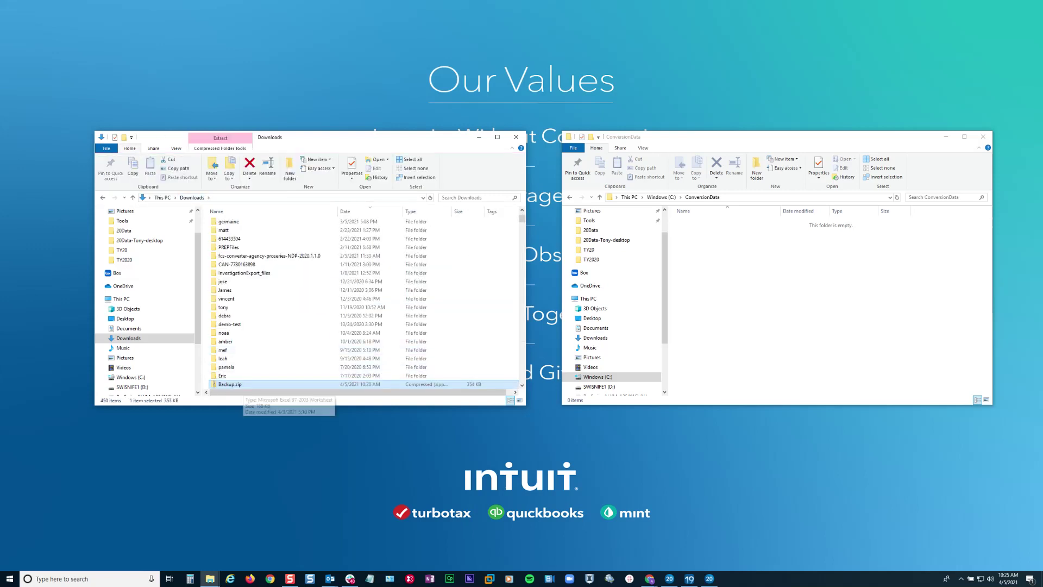
right_click(239, 385)
click(266, 419)
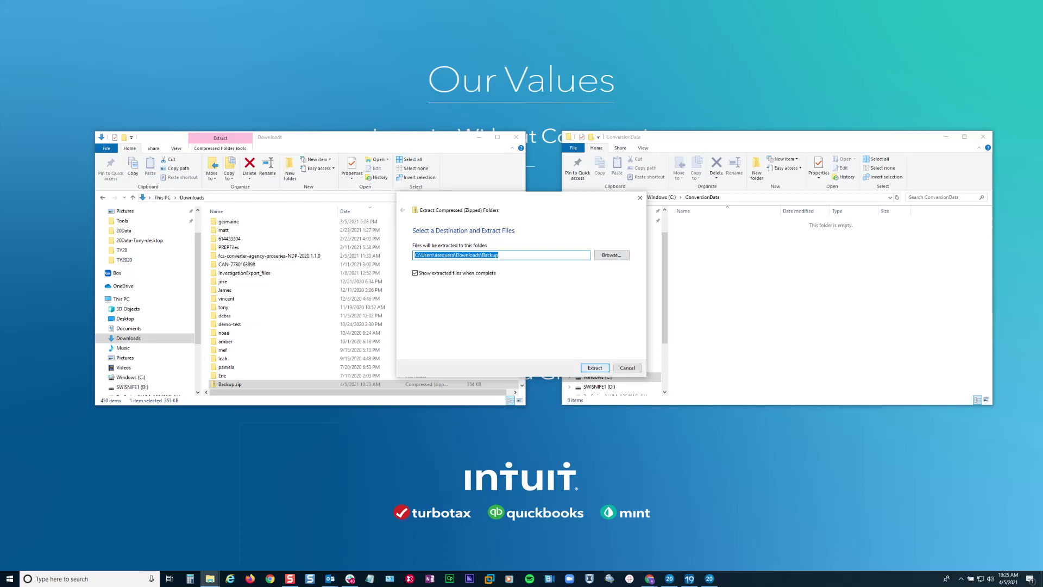
key(Return)
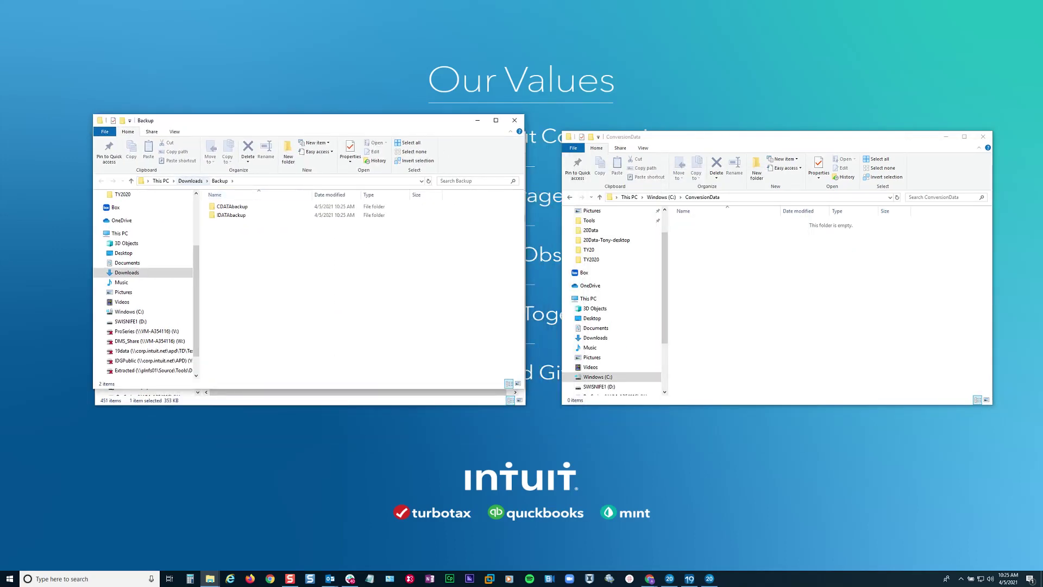
scroll(141, 350, up, 2)
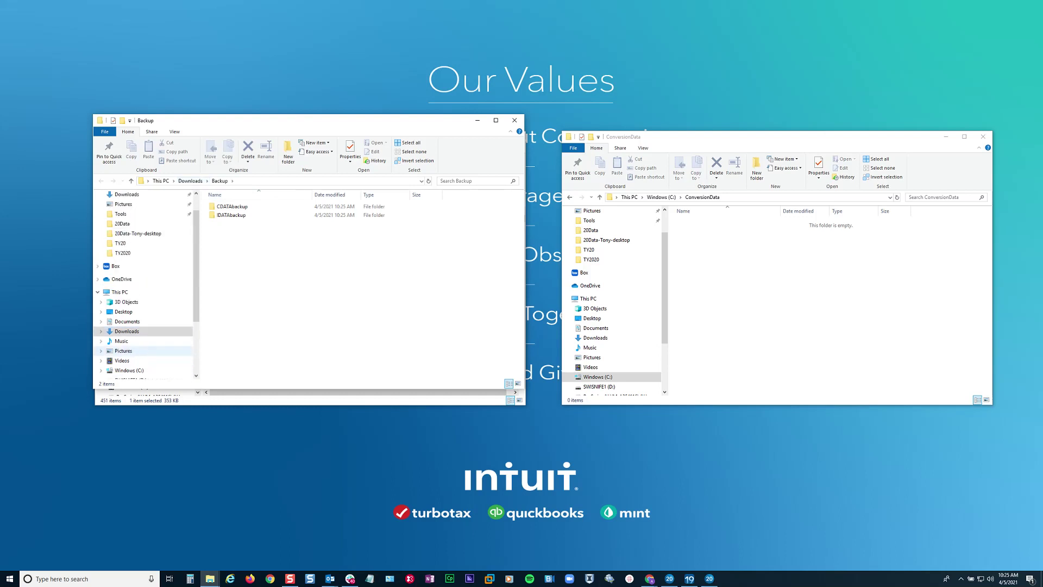
mouse_move(231, 215)
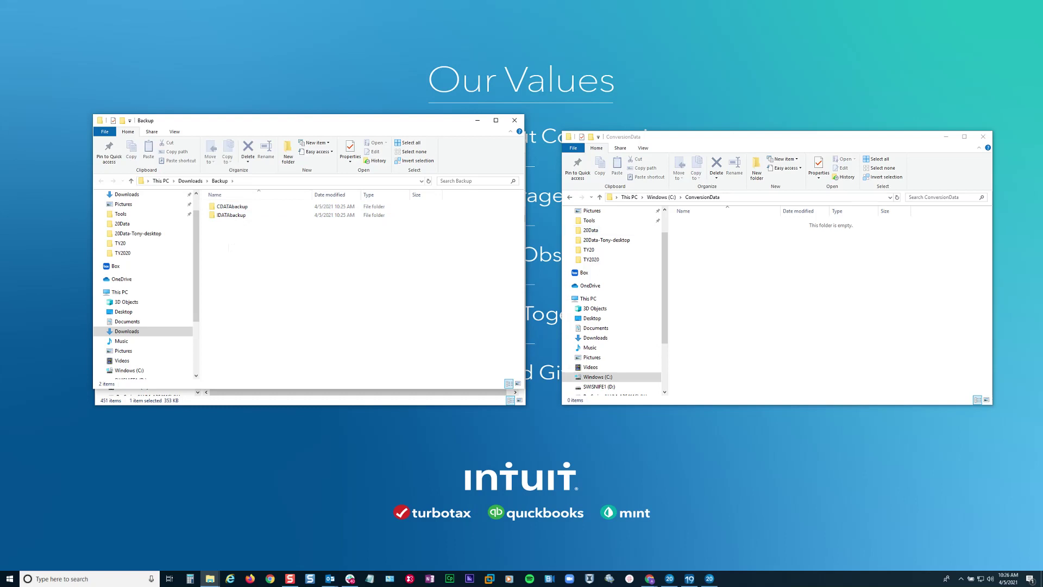
drag(777, 131, 777, 112)
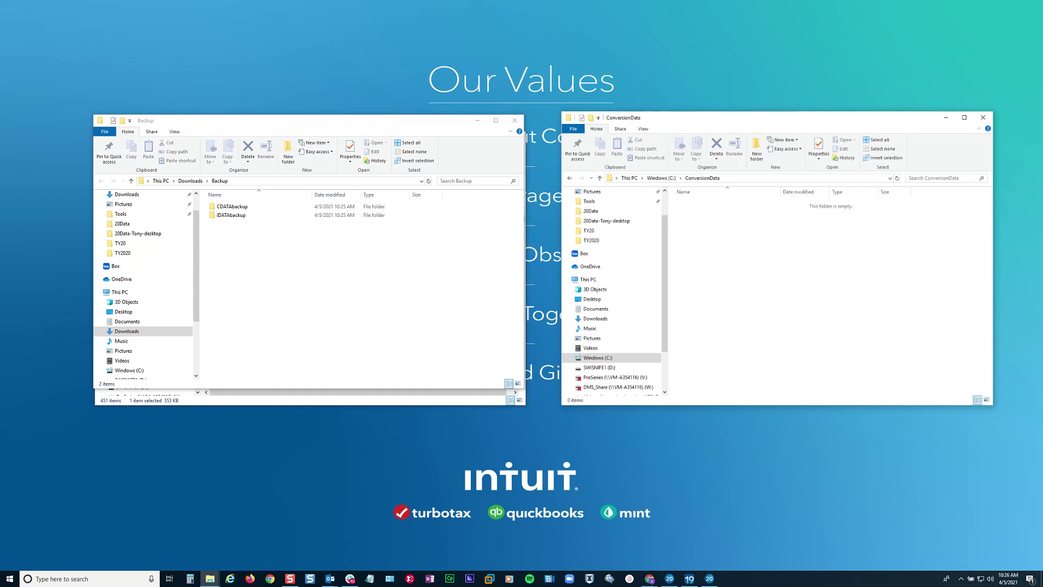
- Drag the IDATAbackup folder from the extracted Backup folder into C:\ConversionData
key(alt+Up)
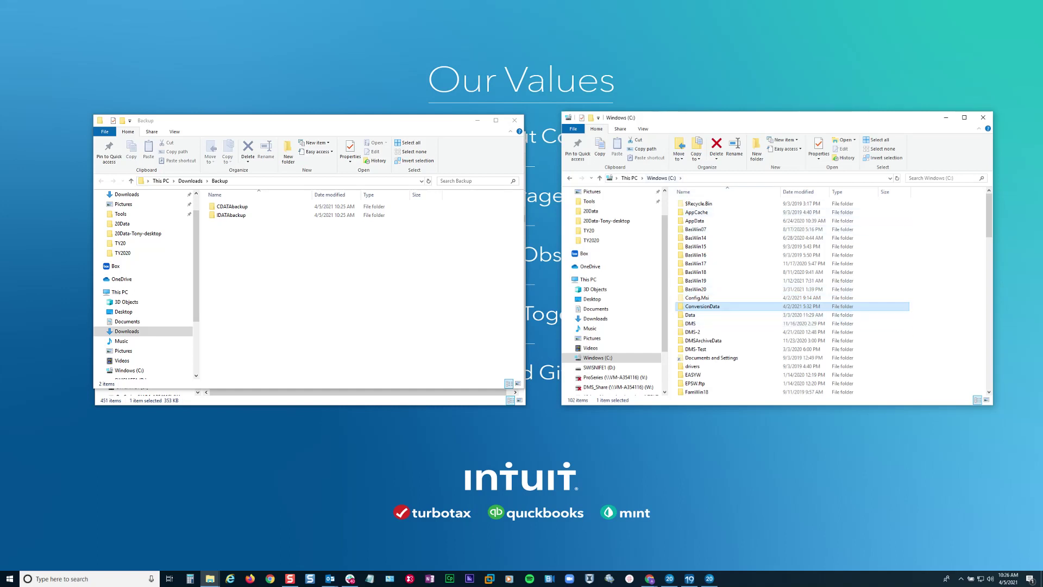
key(Return)
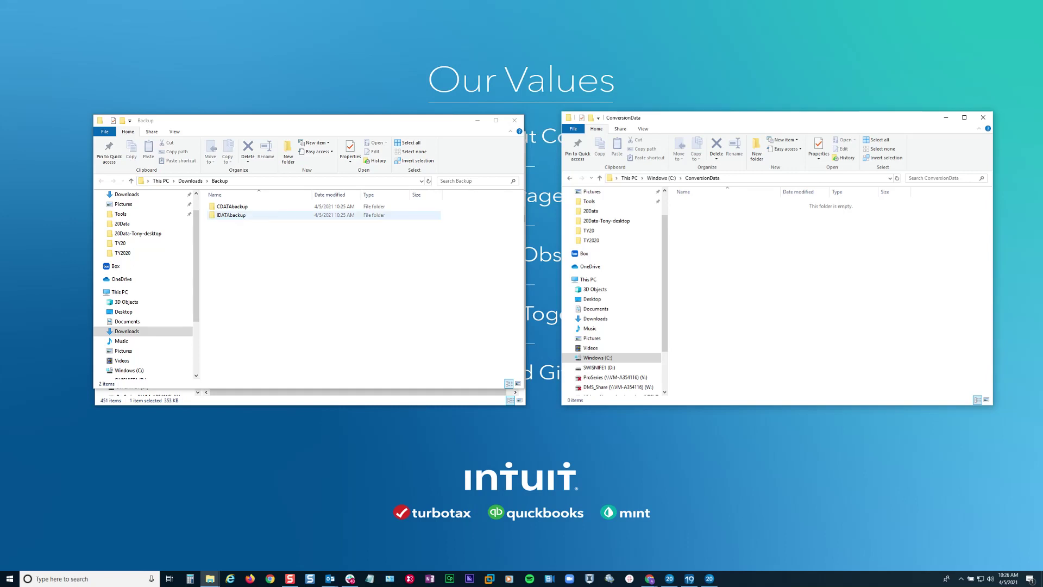
double_click(231, 215)
click(220, 180)
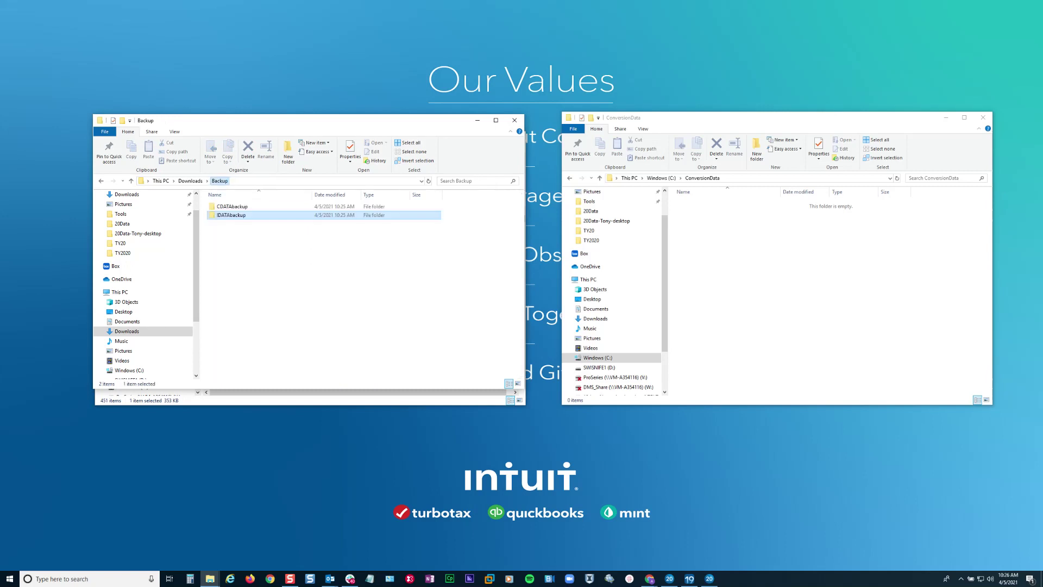
drag(230, 216, 626, 254)
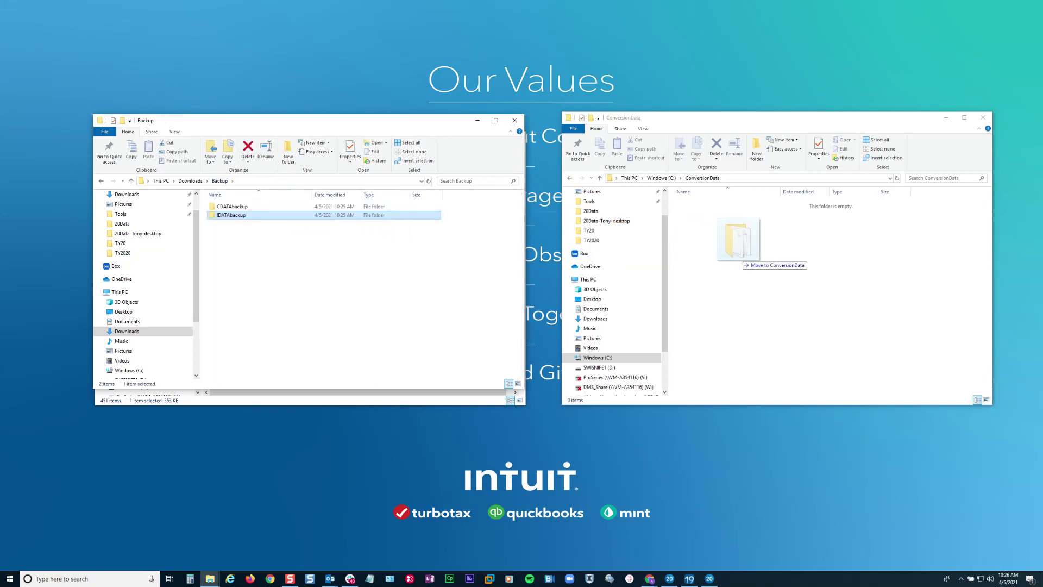
drag(742, 255, 742, 255)
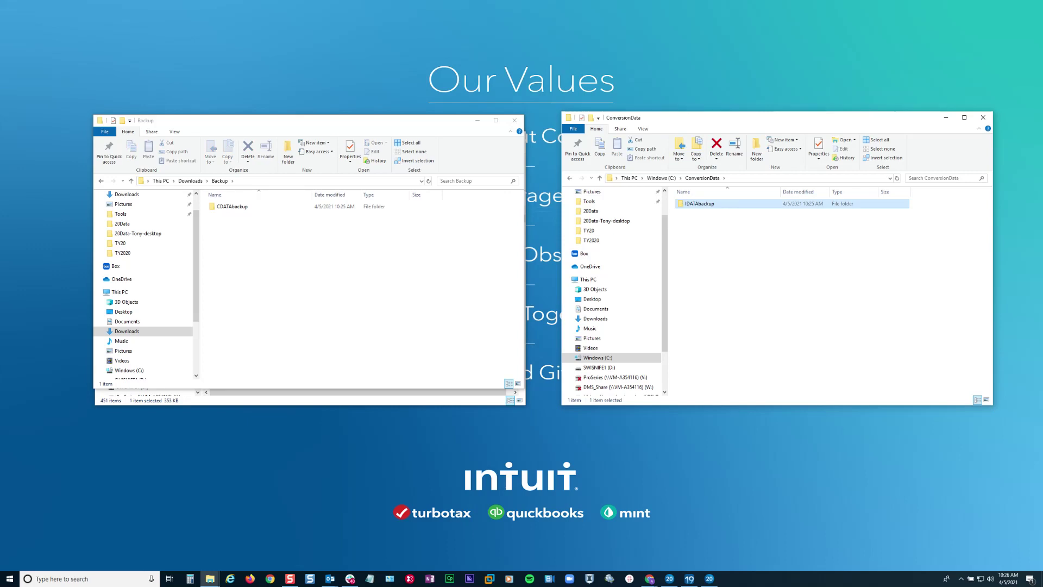
- Launch Import > Client Data Conversion > Submit Client Data For Conversion in ProSeries
key(alt+Tab)
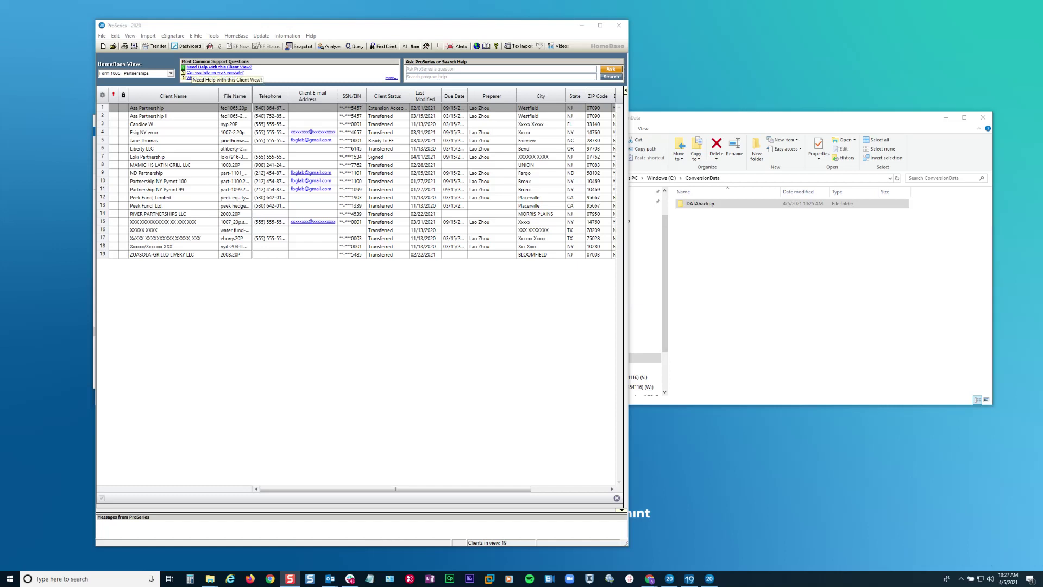
key(alt+i)
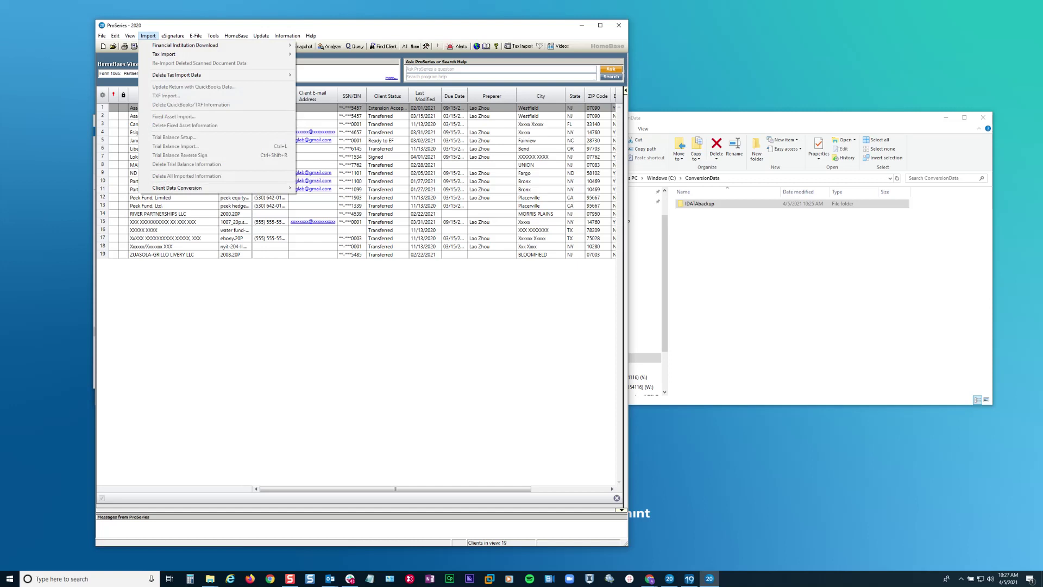
key(Up)
key(Right)
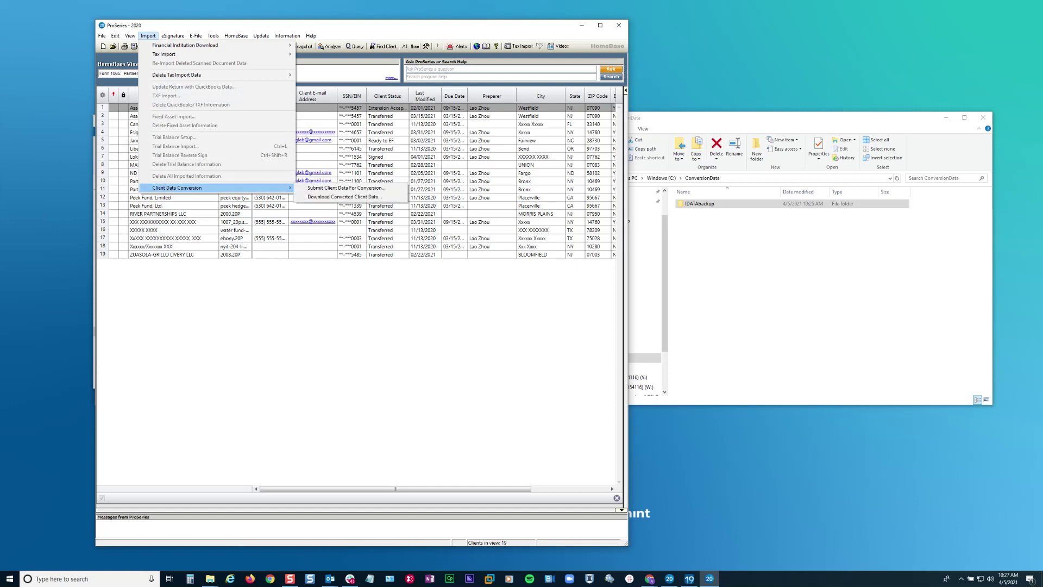
key(Down)
key(Return)
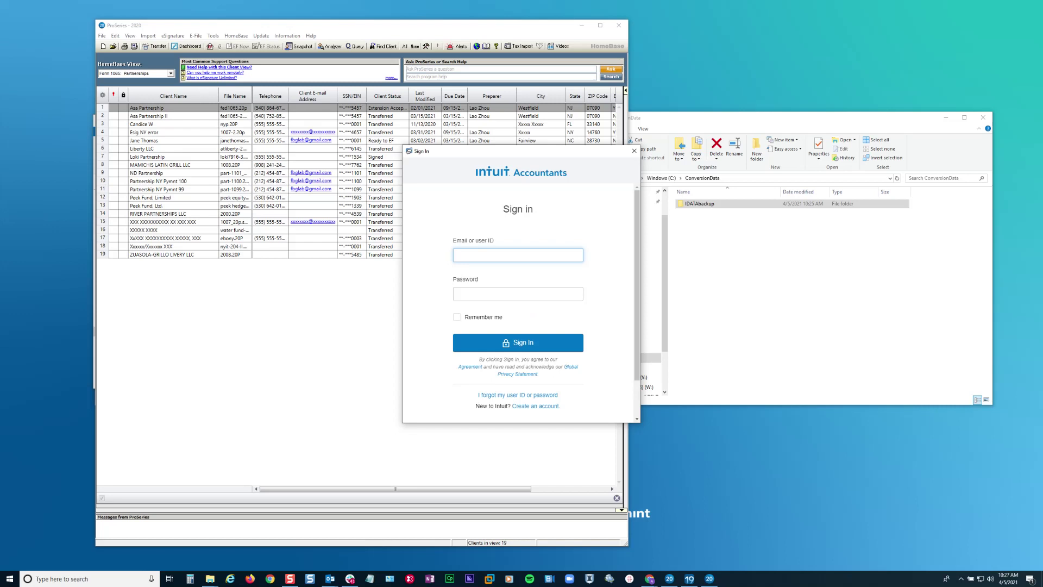
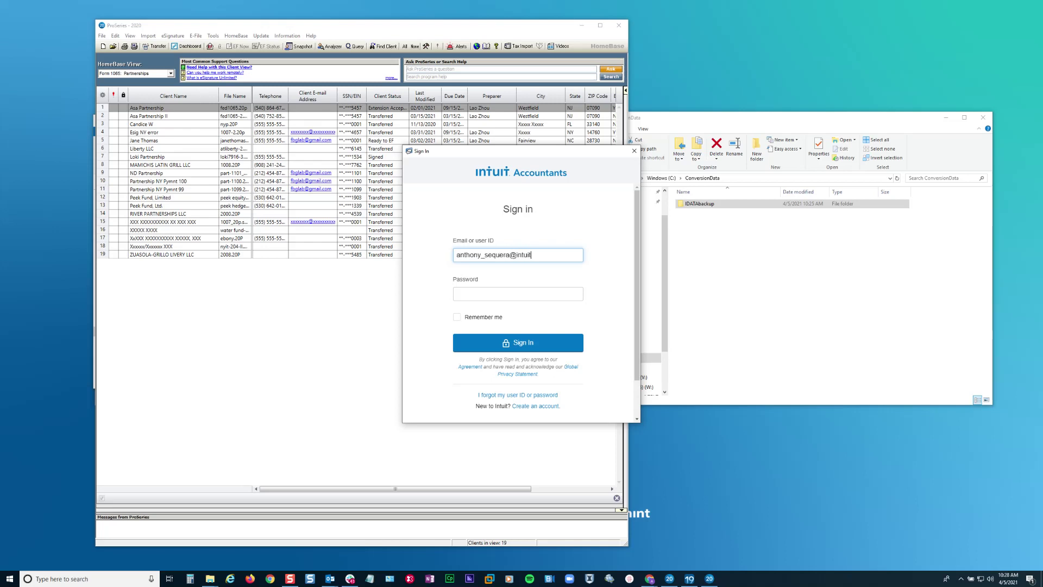
- Sign in to Intuit Accountants with the account's user ID and password
key(Tab)
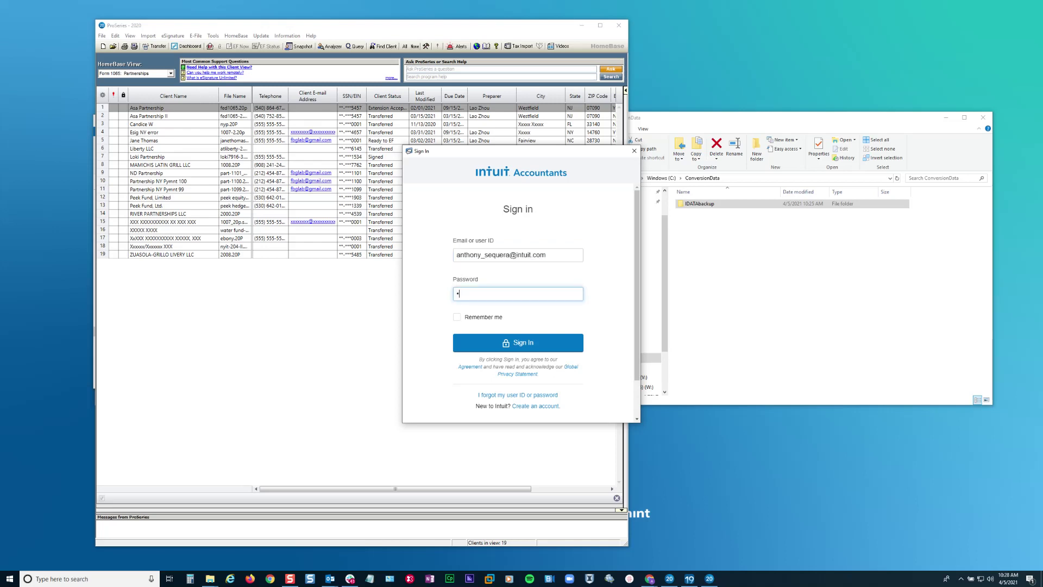
key(BackSpace)
text(••••••••••••••)
key(Return)
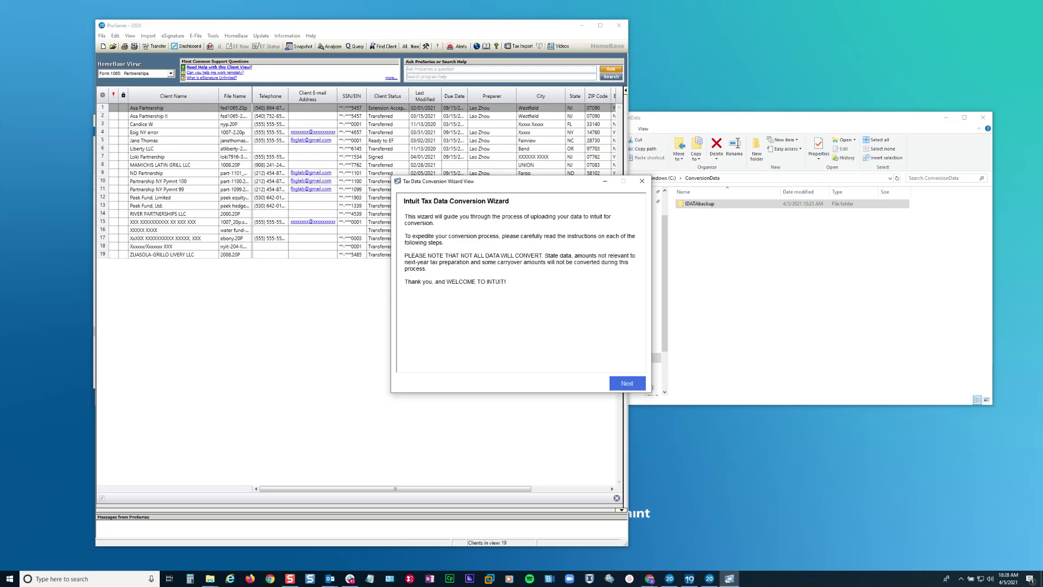
- Choose Lacerte as the source software for tax year 2019 and continue to the Lacerte backup instructions
key(Return)
key(alt+Down)
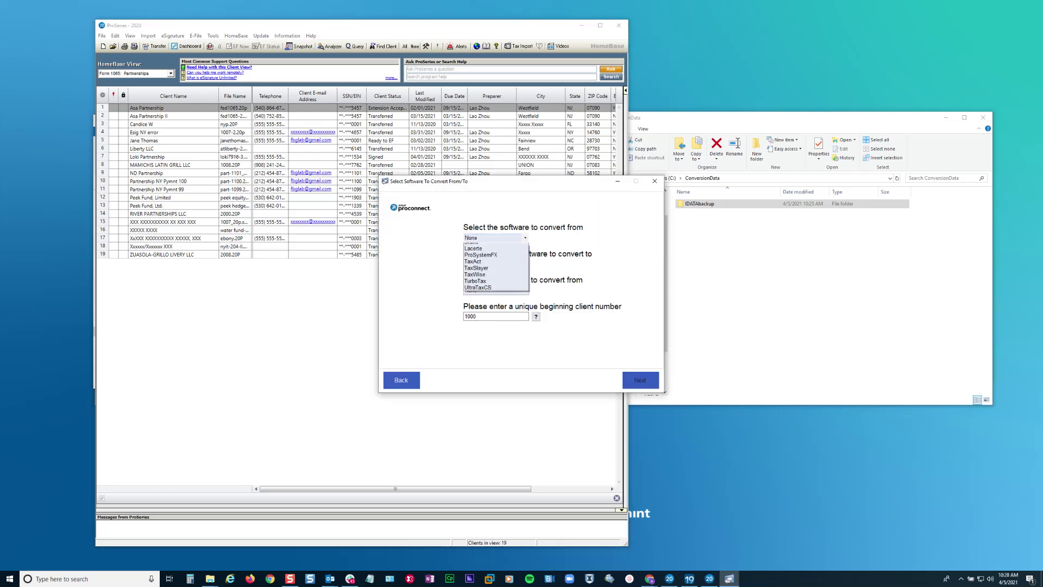
key(Down)
key(Down)
key(Down)
key(Down)
key(Return)
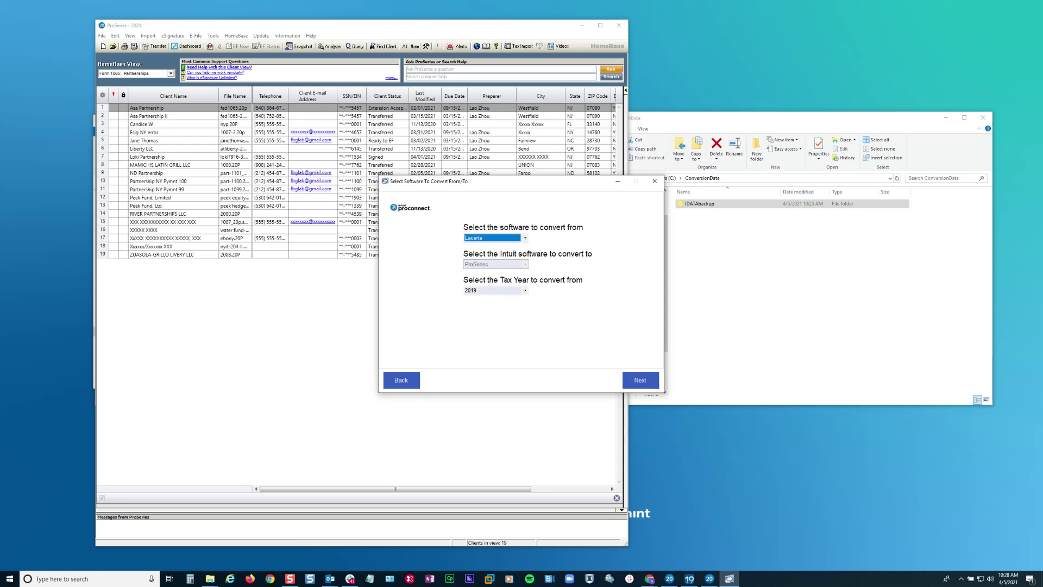
key(Tab)
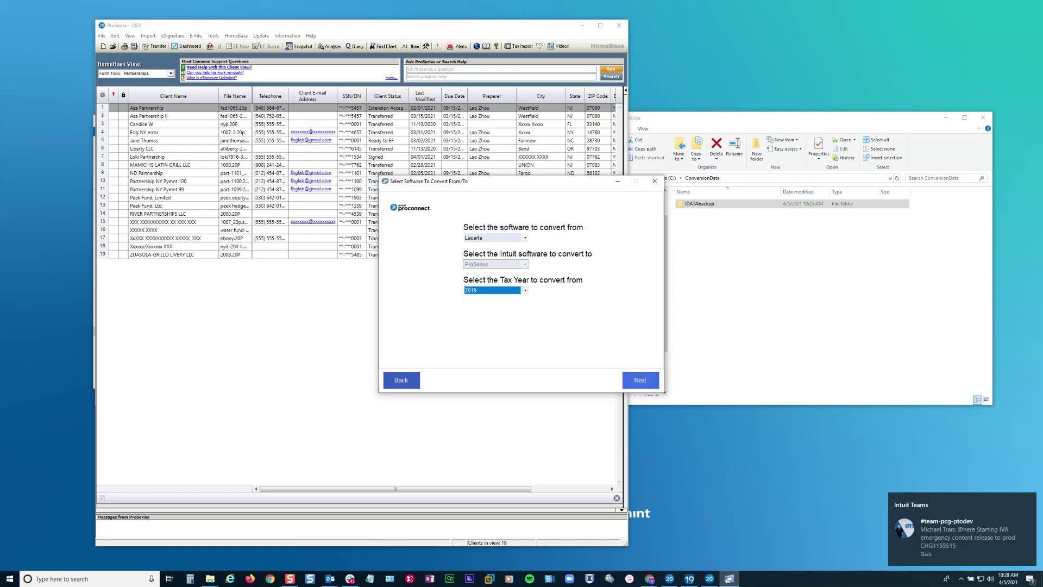
click(640, 379)
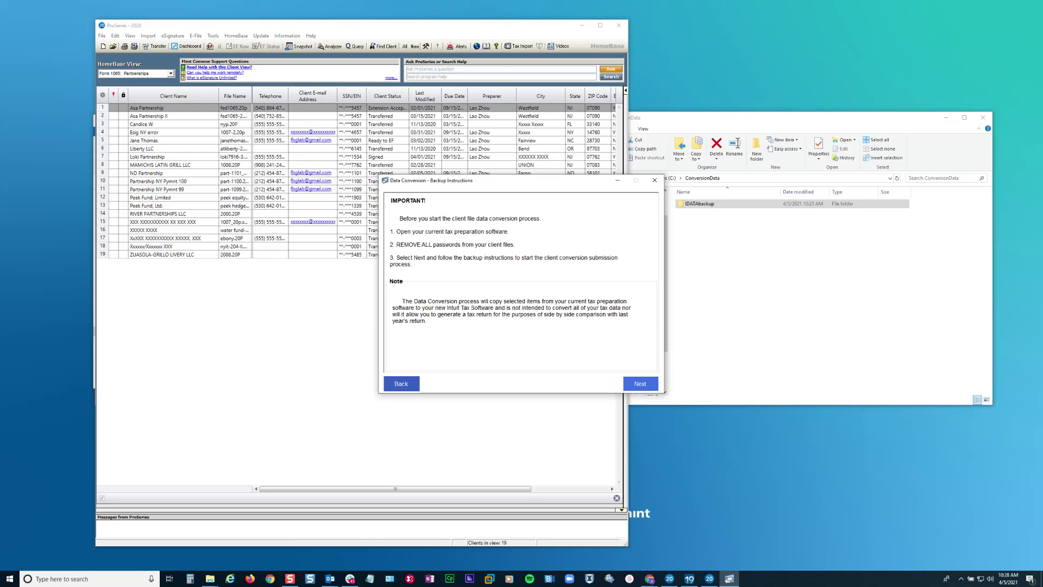
click(640, 383)
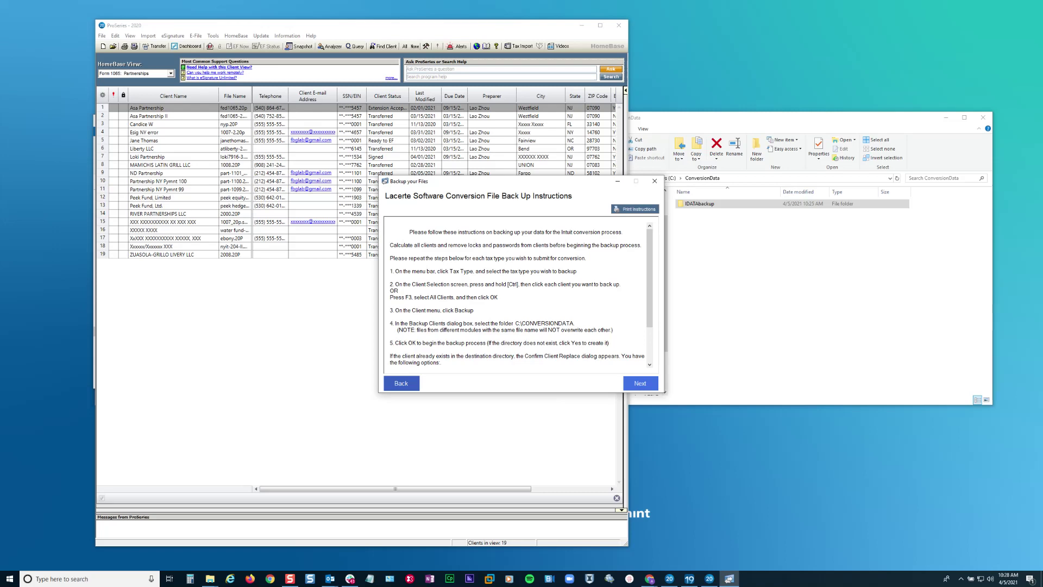
scroll(519, 293, down, 1)
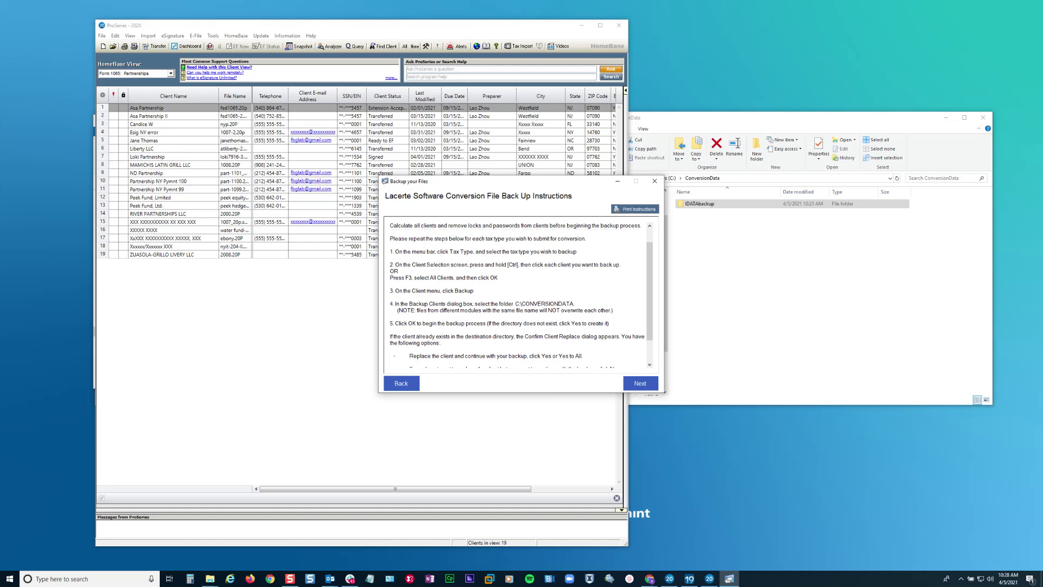
click(641, 383)
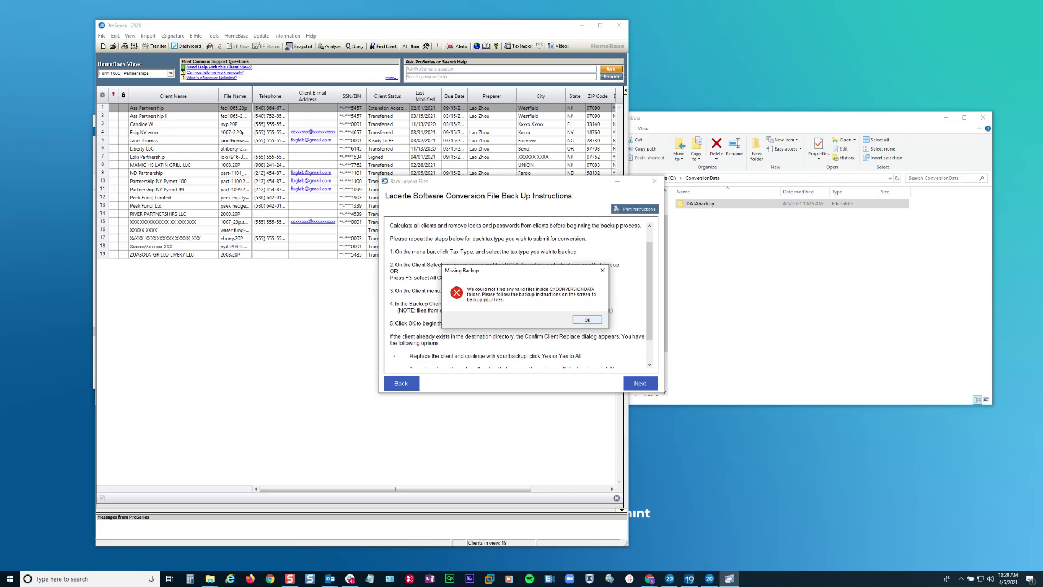
key(Return)
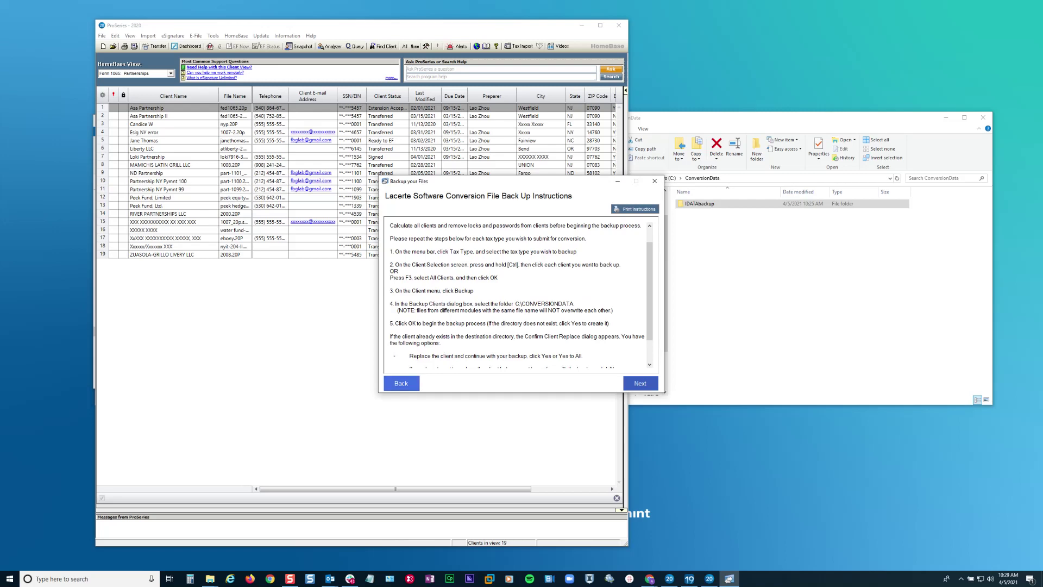
click(401, 383)
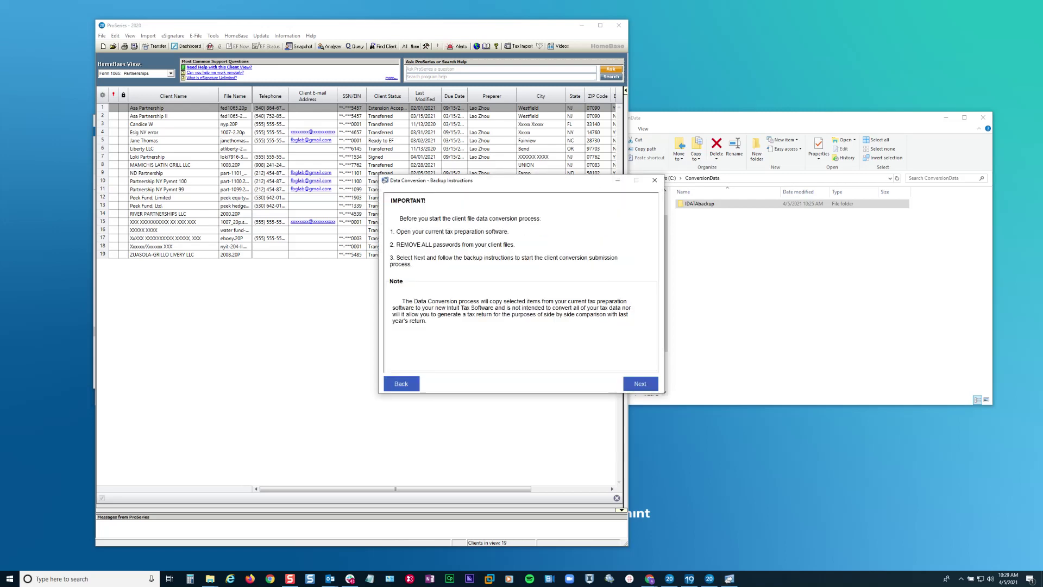
- Move all 26 items from IDATAbackup up into the ConversionData folder
double_click(700, 204)
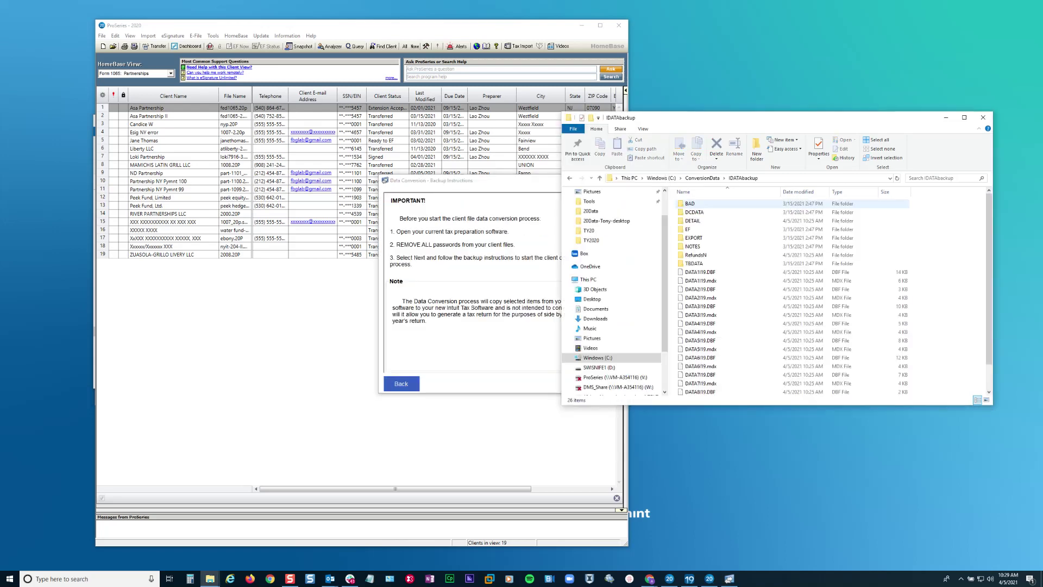
click(701, 315)
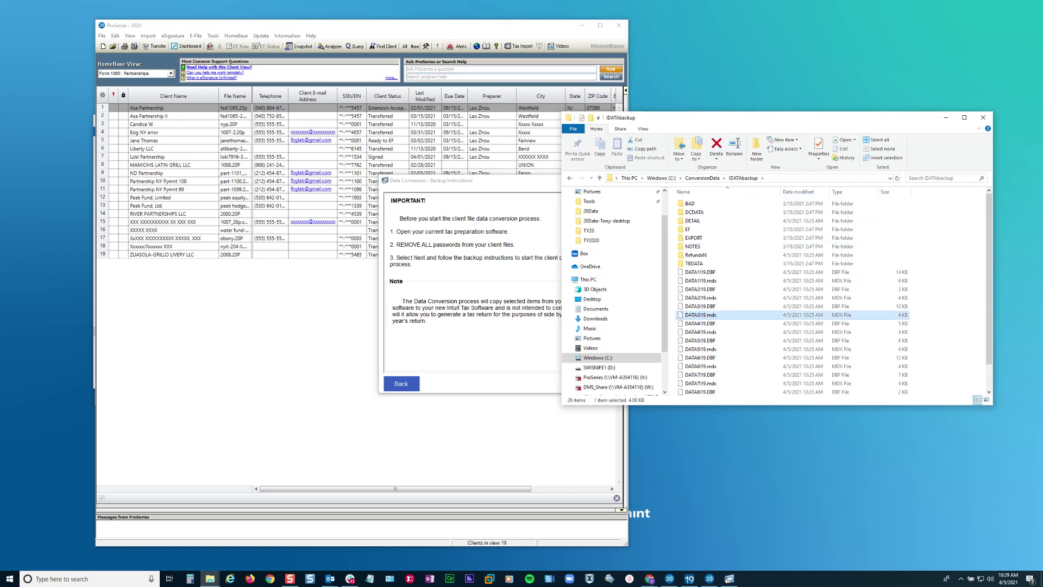
key(ctrl+a)
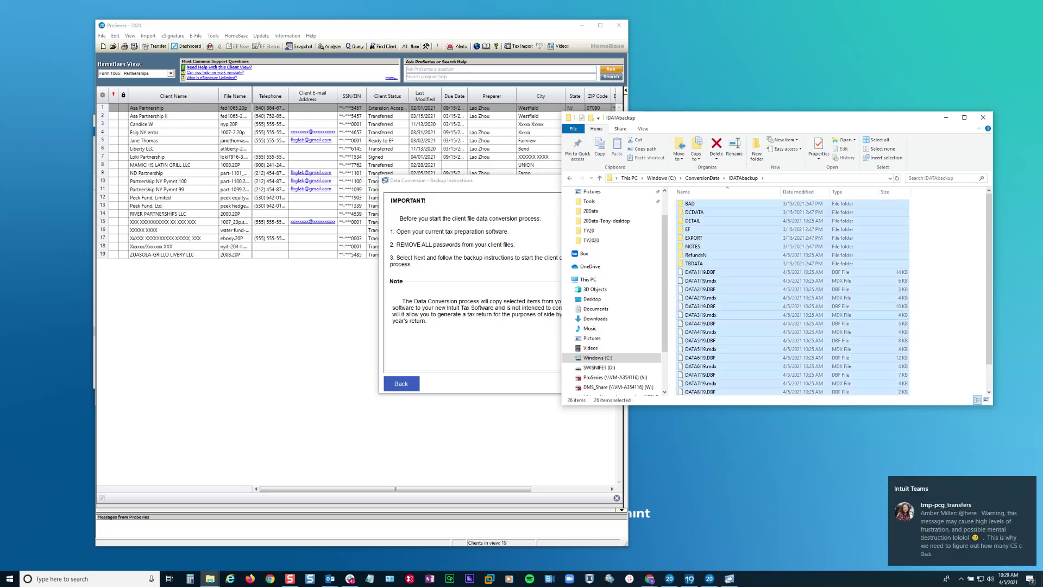
key(alt+Up)
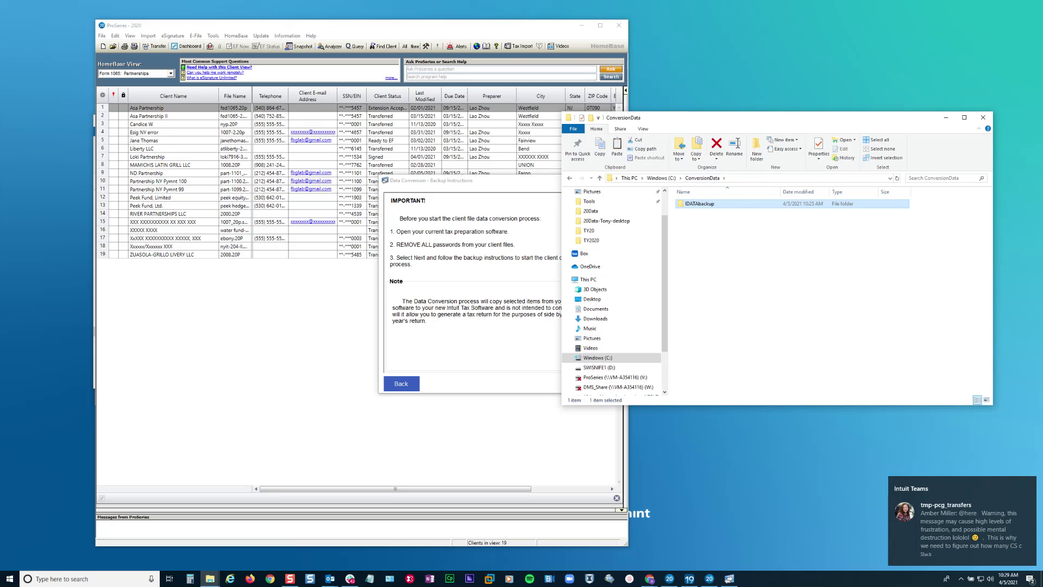
key(ctrl+space)
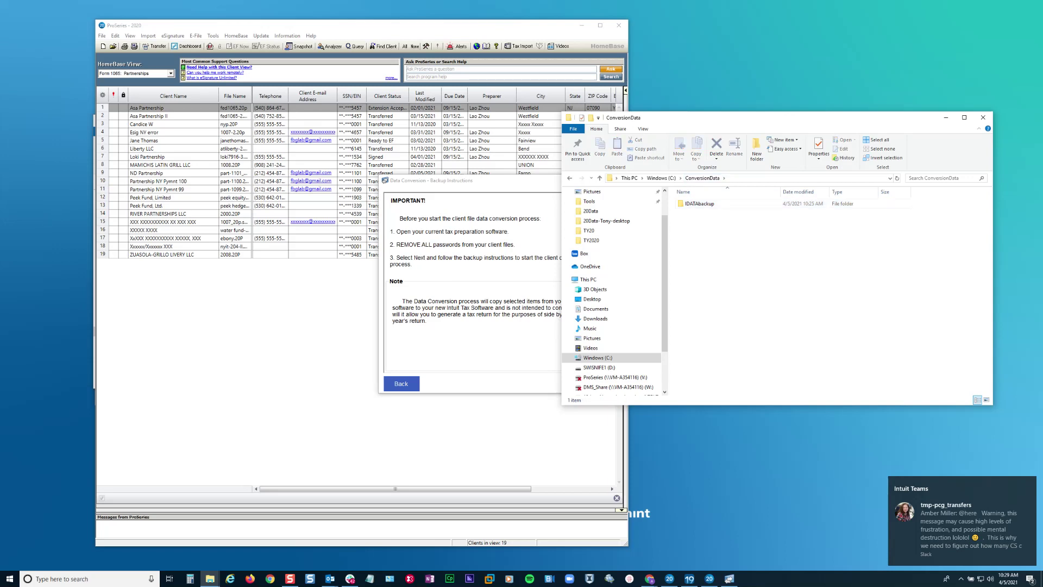
key(ctrl+v)
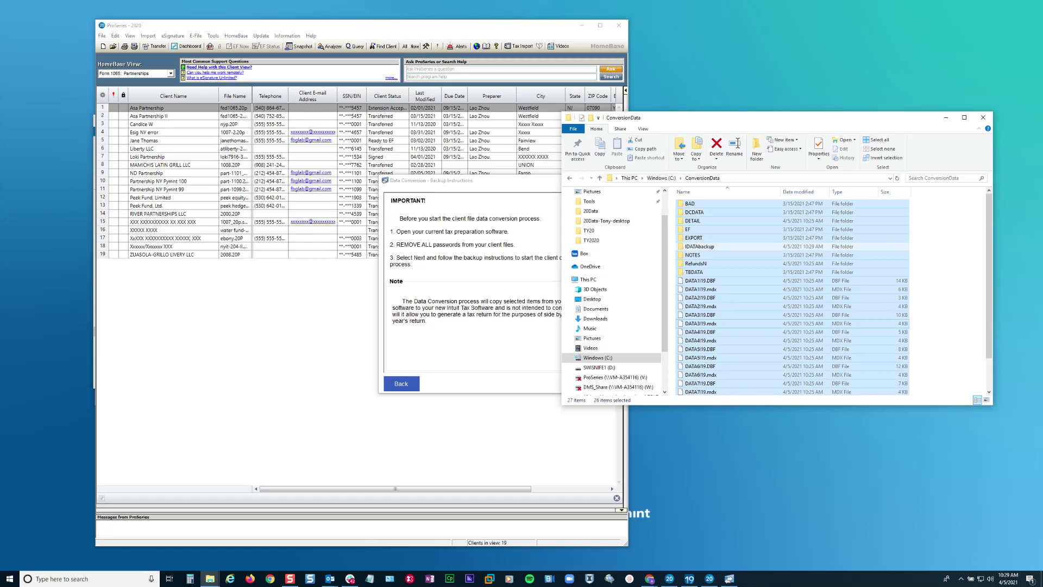
- Delete the emptied IDATAbackup folder and return the wizard to the Lacerte backup instructions
click(700, 246)
key(Delete)
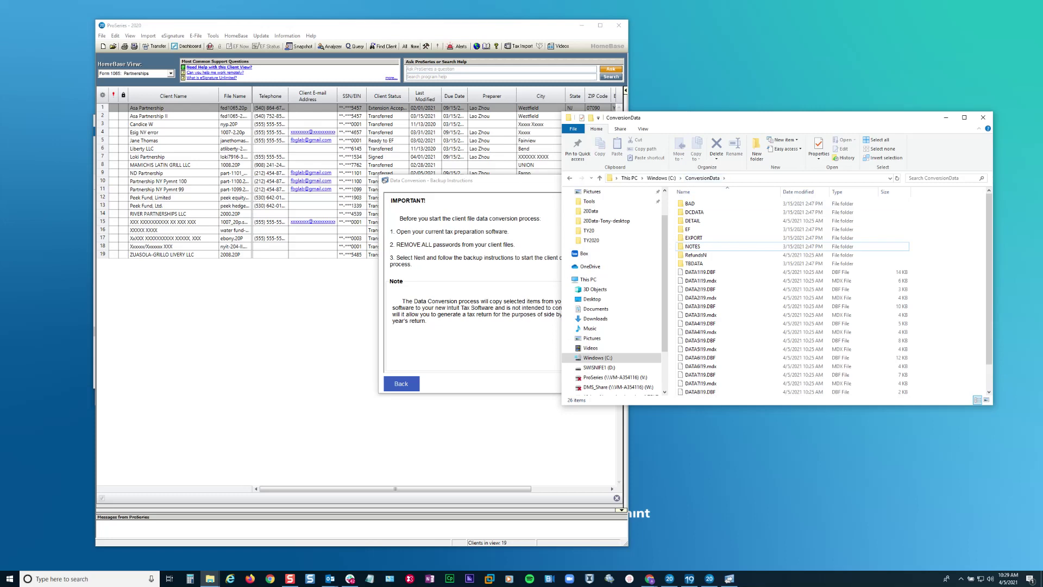
click(544, 380)
click(640, 383)
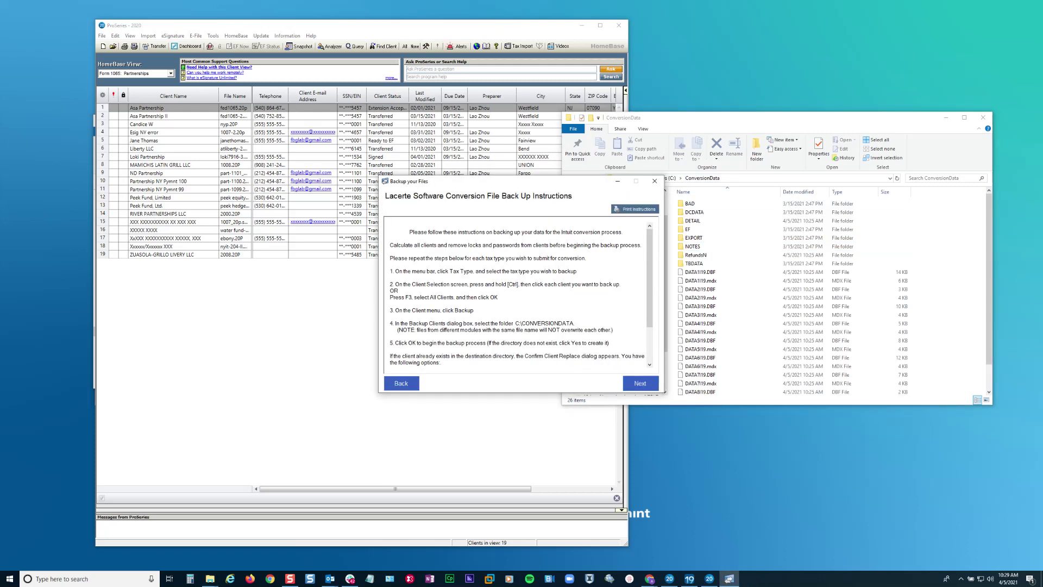
- Advance to the submit-files list of three checked ID9 files and compare it with ConversionData\DETAIL
click(640, 383)
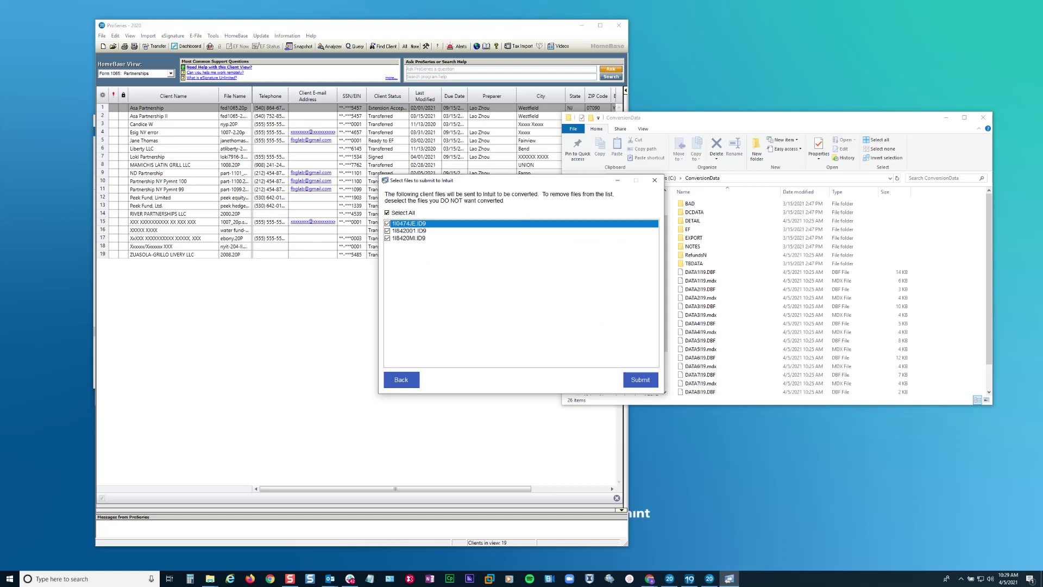
click(723, 206)
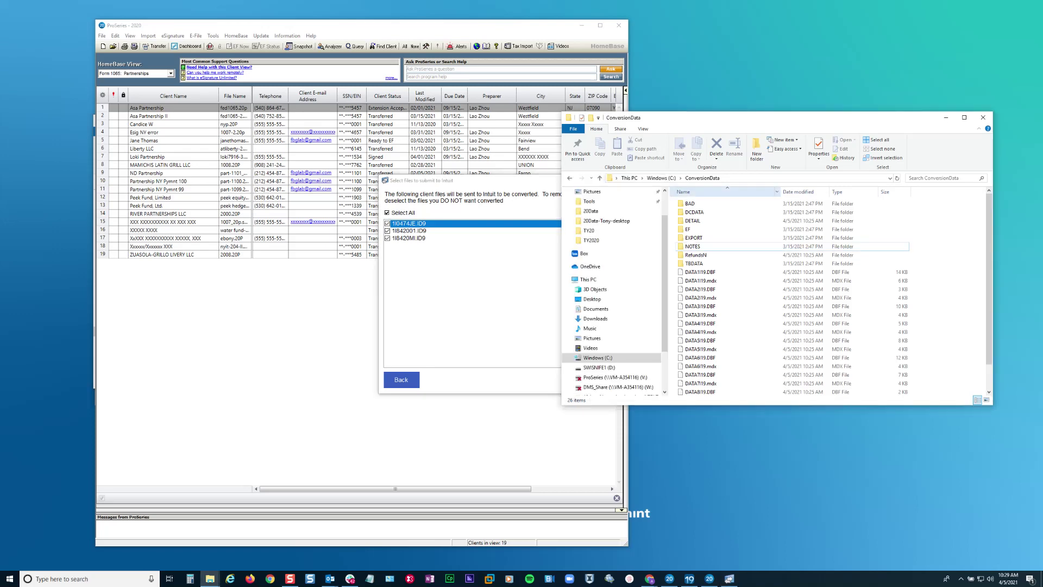
double_click(693, 220)
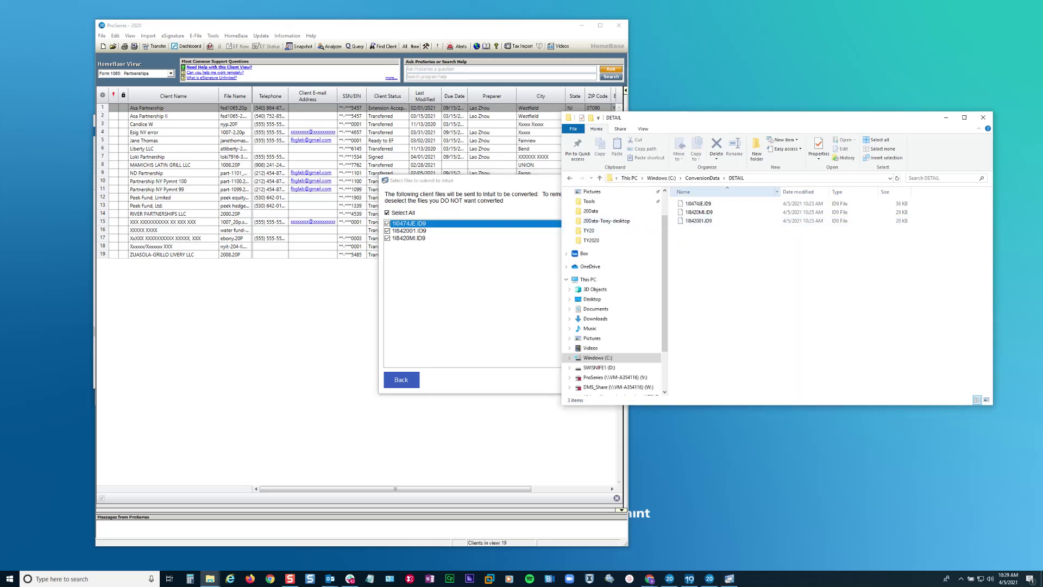
drag(728, 234, 676, 196)
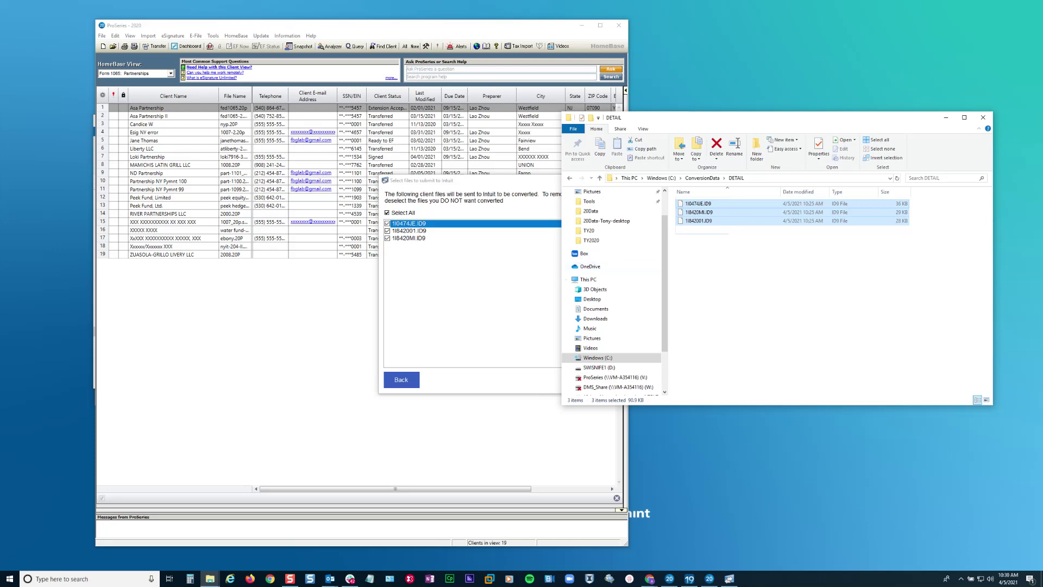
key(alt+Tab)
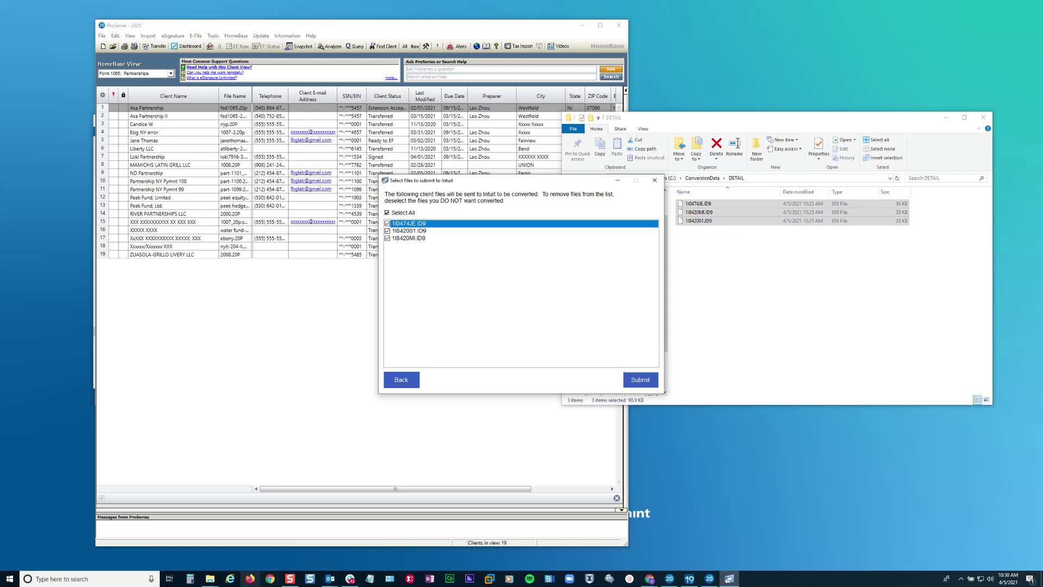
click(209, 578)
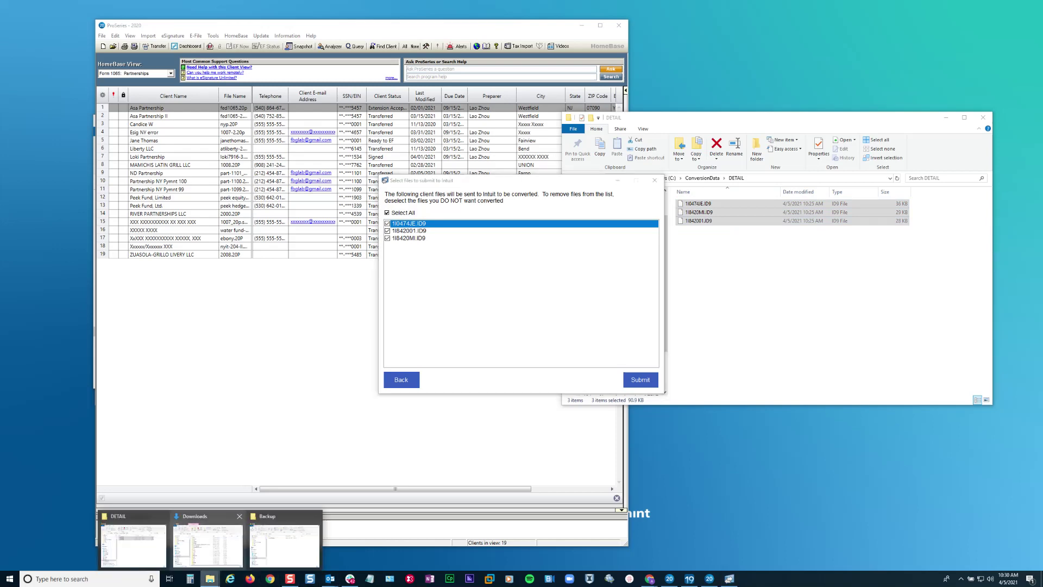
- Browse the Downloads Explorer window to the empty C:\ProWin20\CompConversions folder
mouse_move(208, 544)
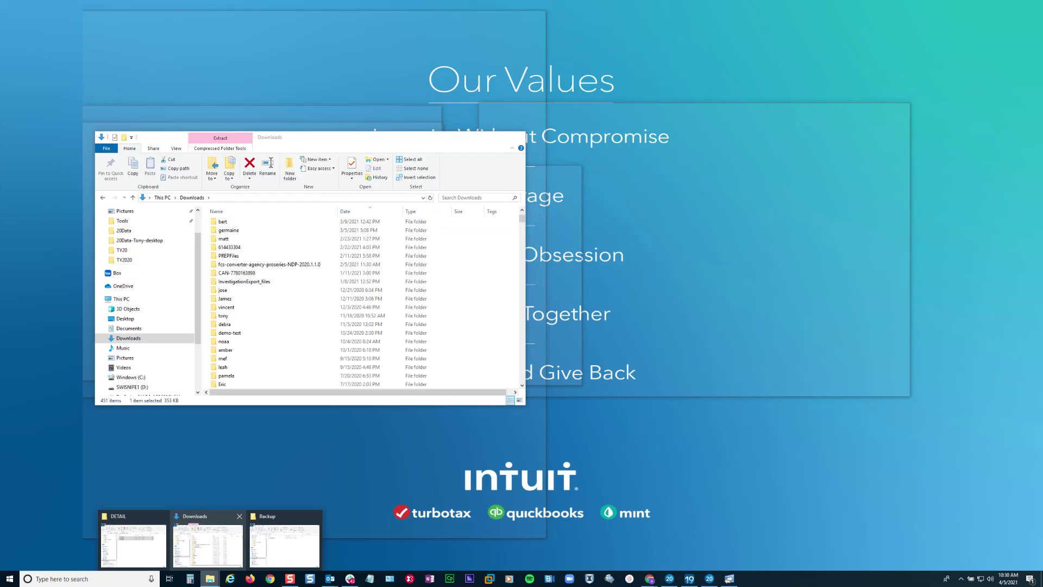
click(208, 544)
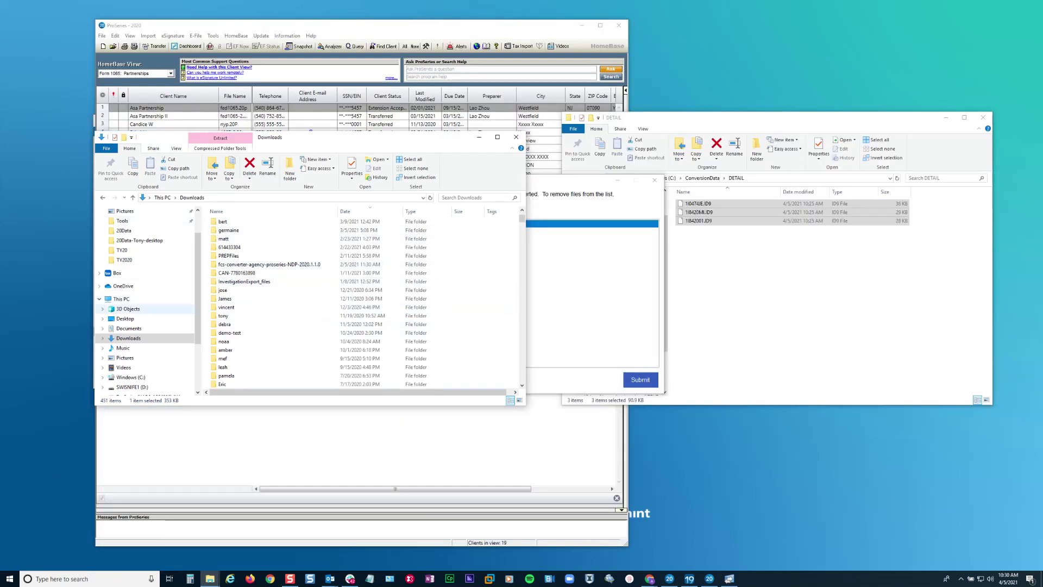
click(130, 377)
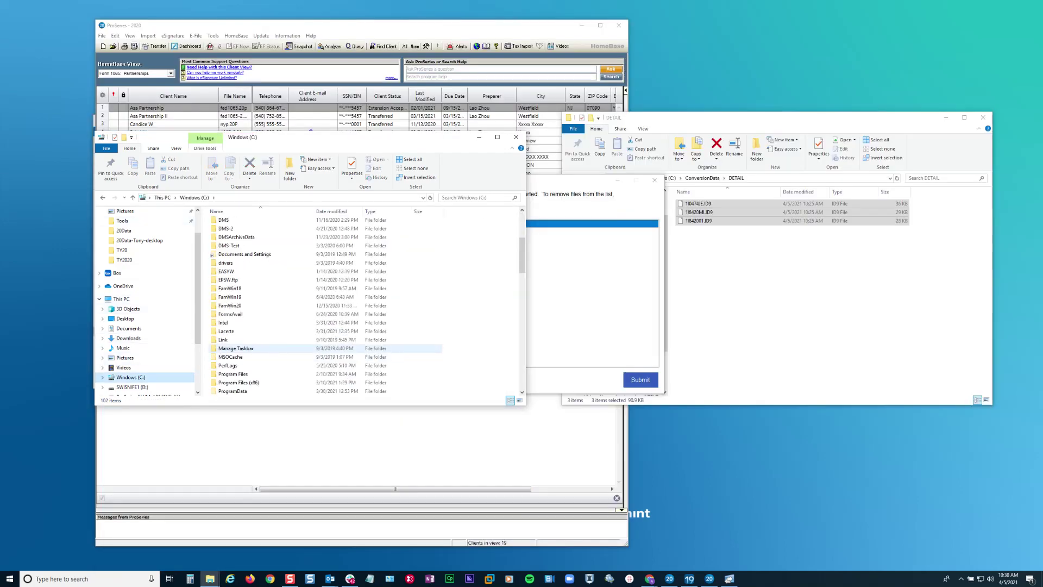
scroll(326, 348, down, 4)
scroll(326, 349, down, 4)
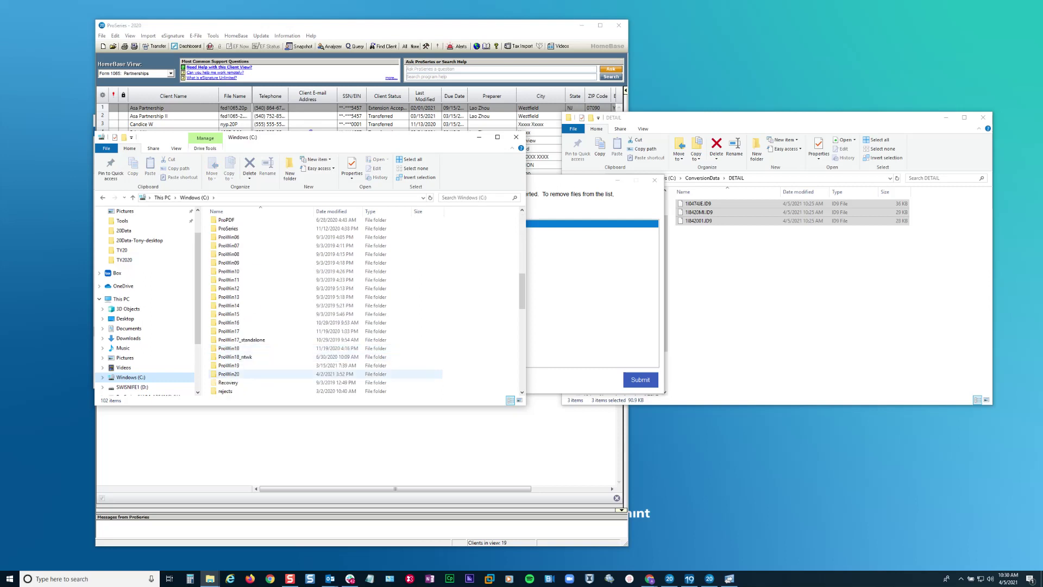
double_click(229, 348)
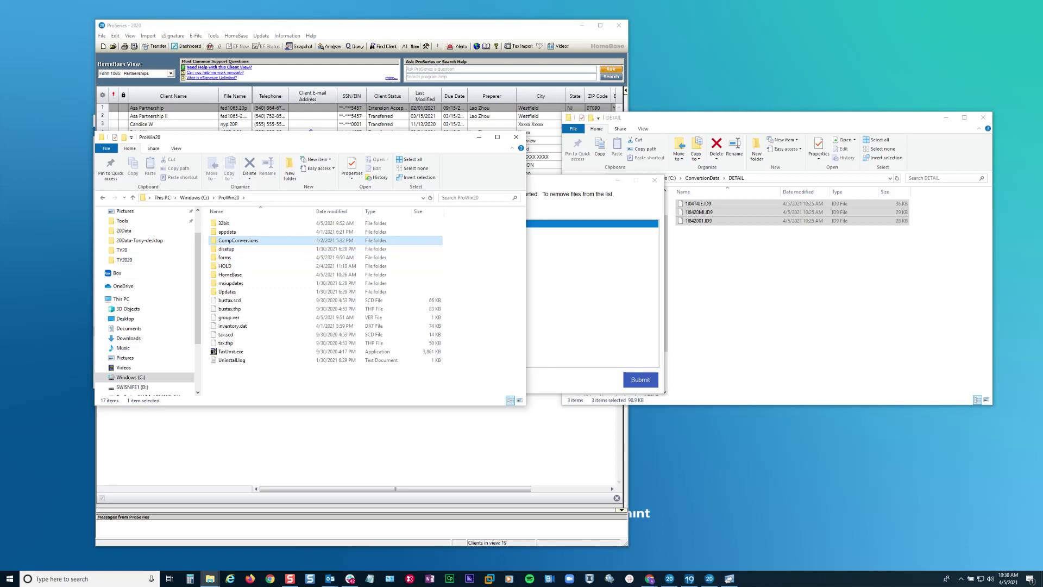
double_click(238, 241)
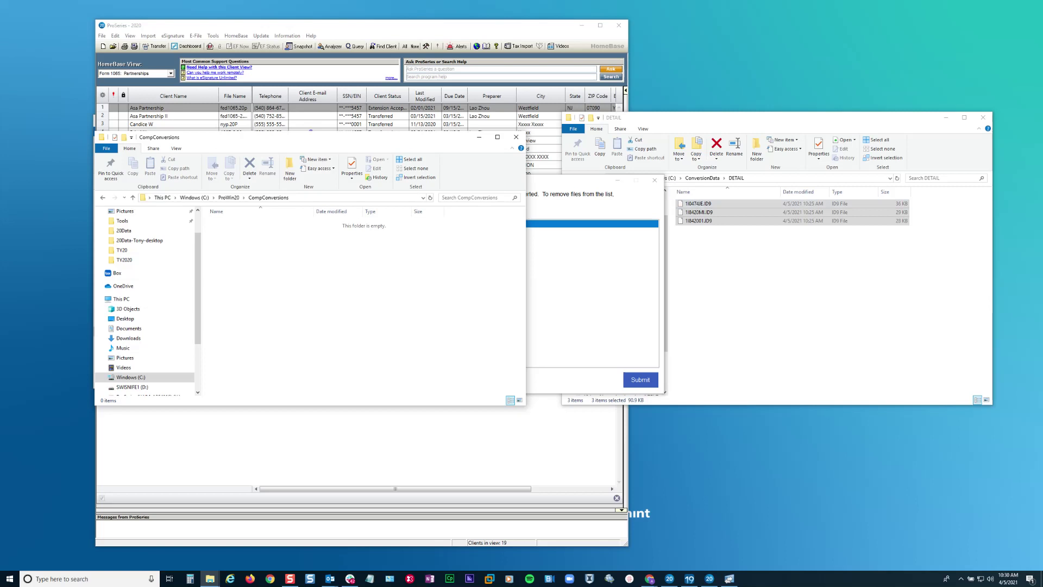
key(alt+Tab)
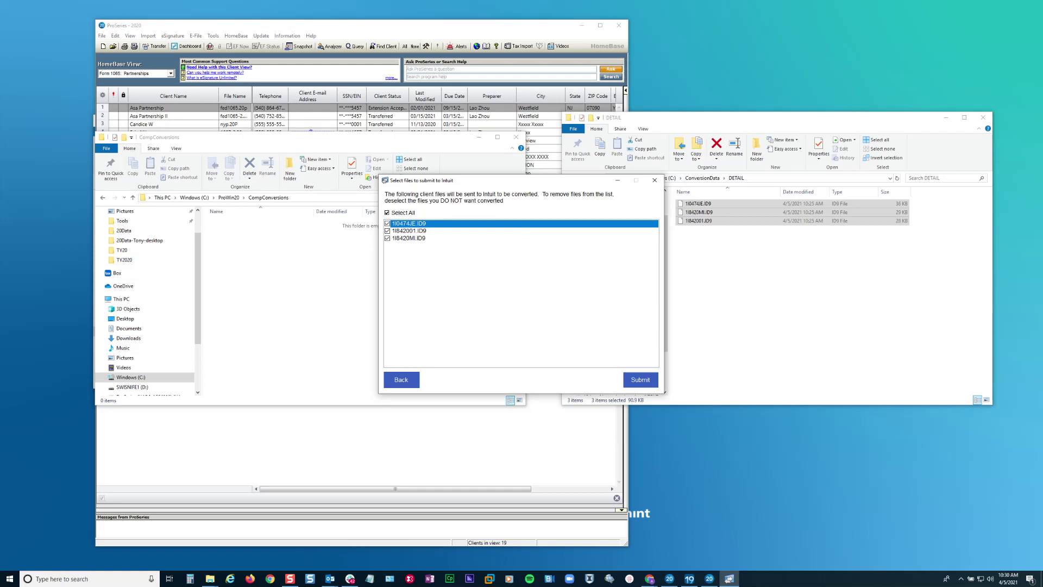
- Submit the three checked ID9 files to Intuit for Lacerte 2019 conversion
key(Return)
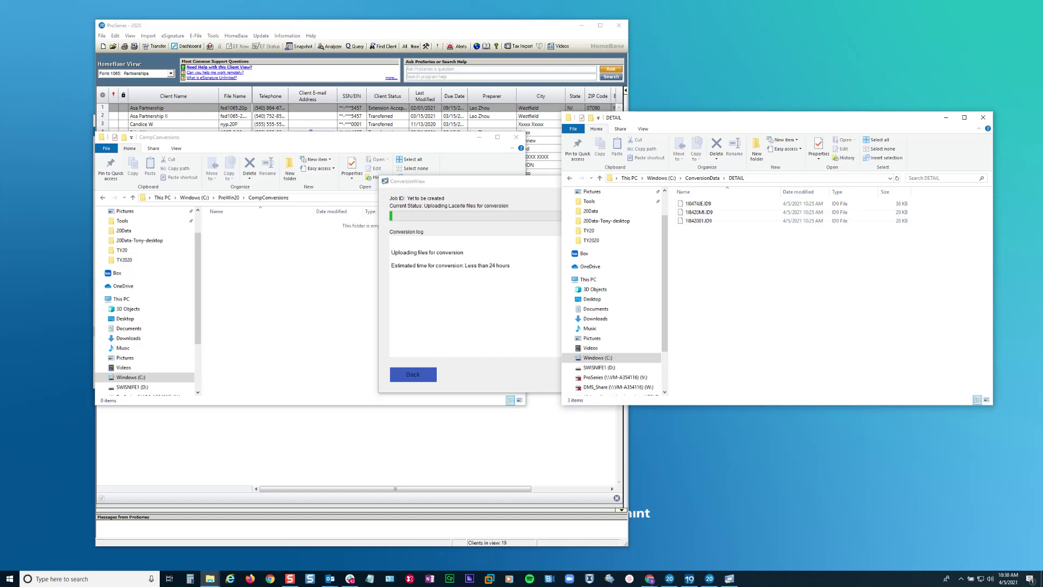
click(702, 177)
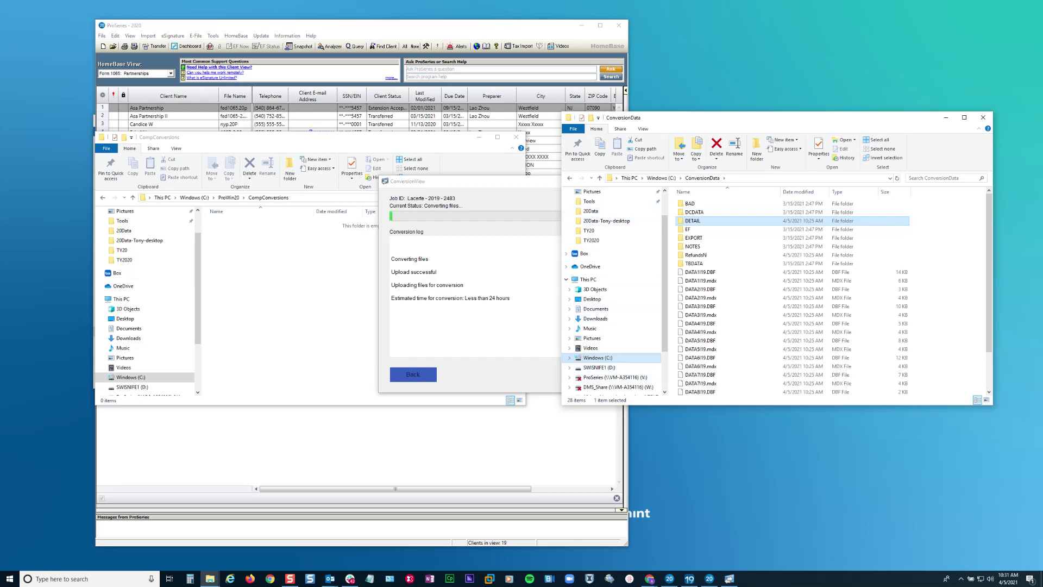
- Navigate from Windows (C:) through ProWin20 into the CompConversions folder to check it's empty
click(598, 358)
scroll(761, 357, down, 8)
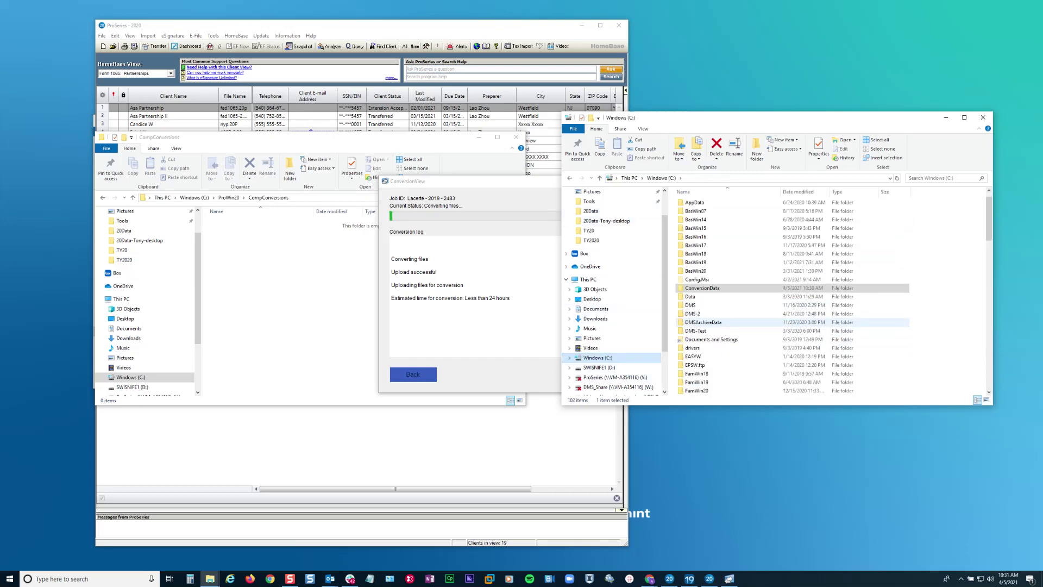
scroll(760, 348, down, 5)
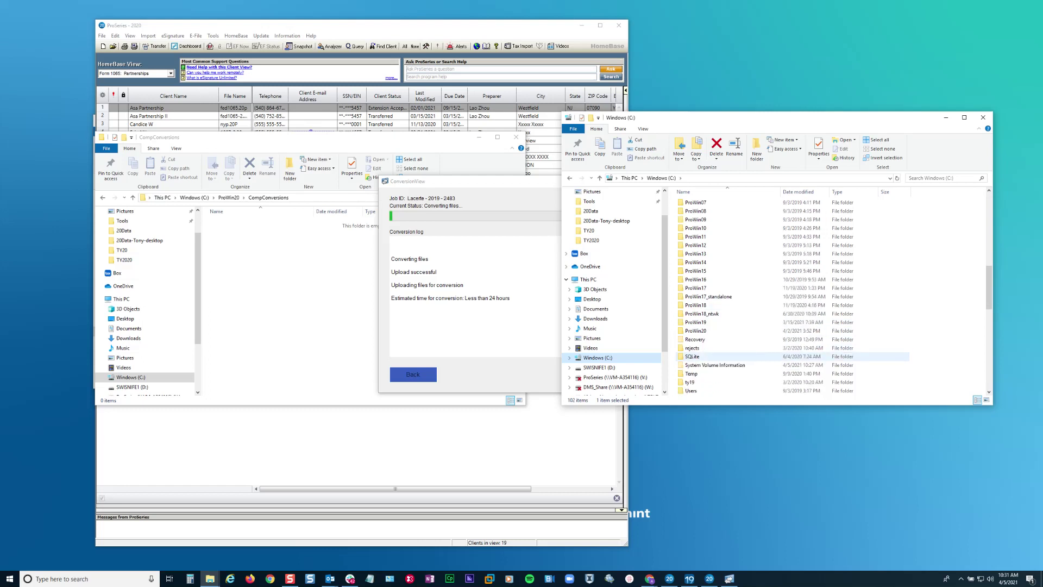
double_click(695, 331)
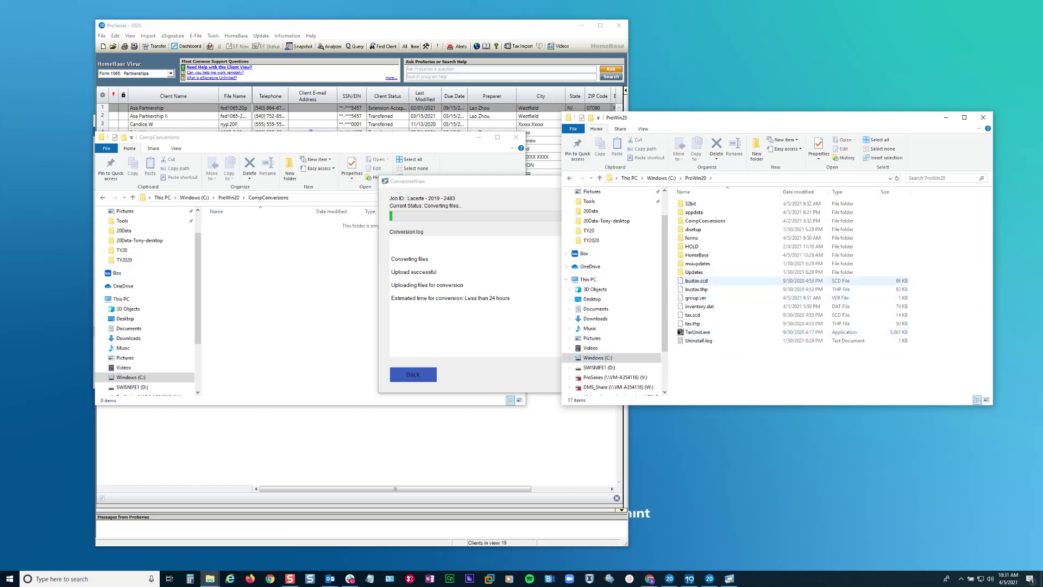
double_click(704, 220)
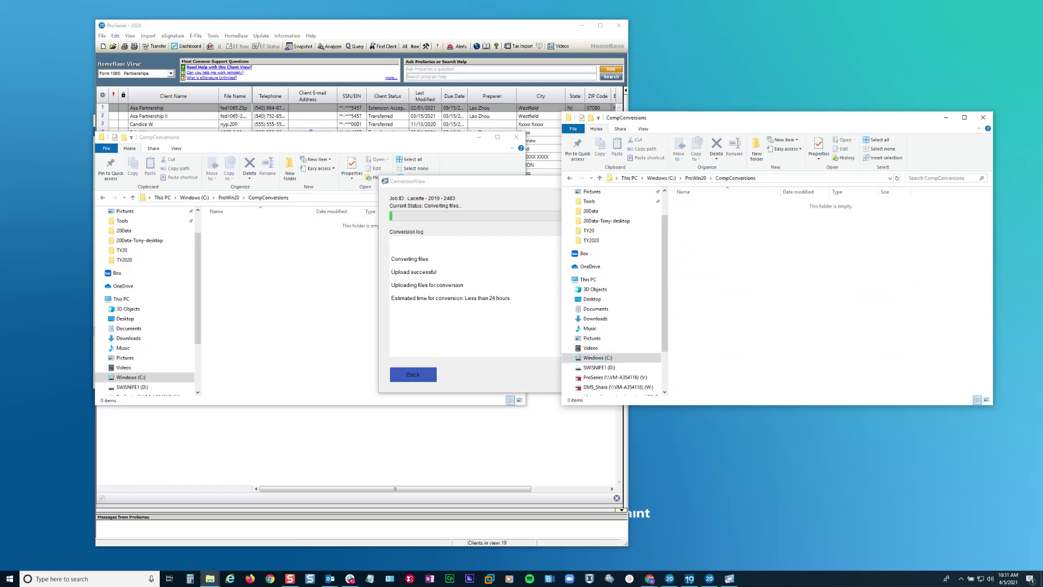